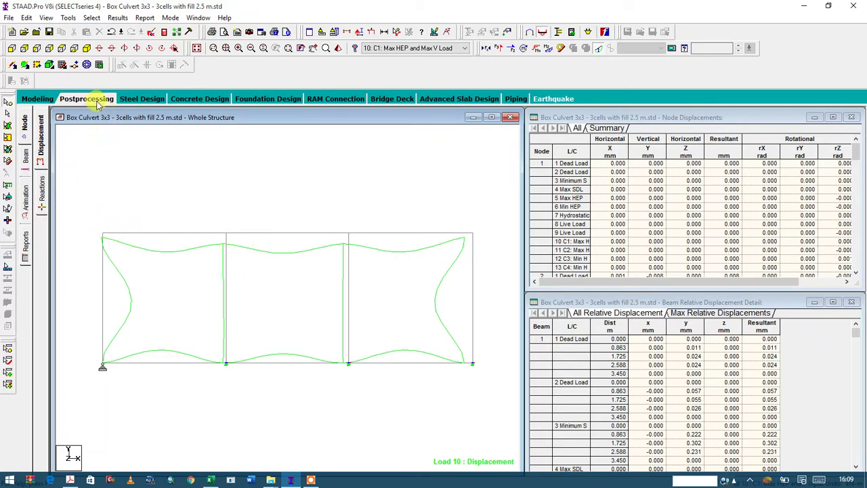
Display the beam bending diagram for load case 10 in isometric view, followed by the beam stress results
{"action": "left_click", "coordinate": [28, 166]}
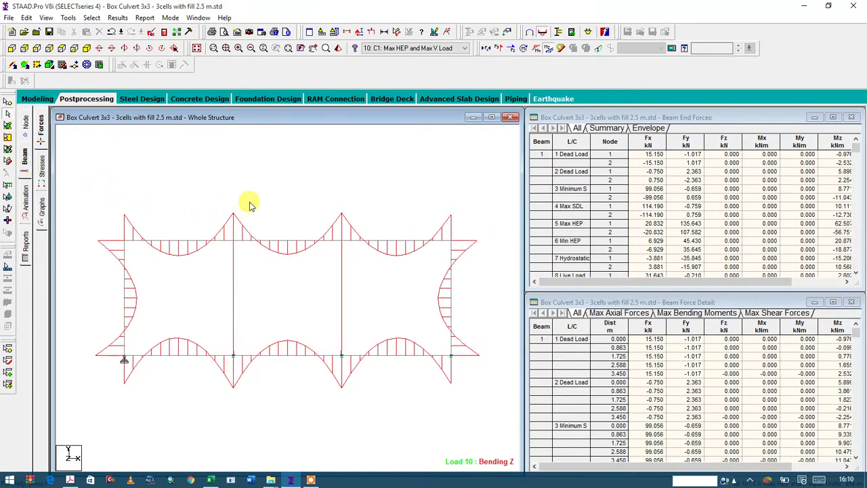
{"action": "left_click", "coordinate": [85, 51]}
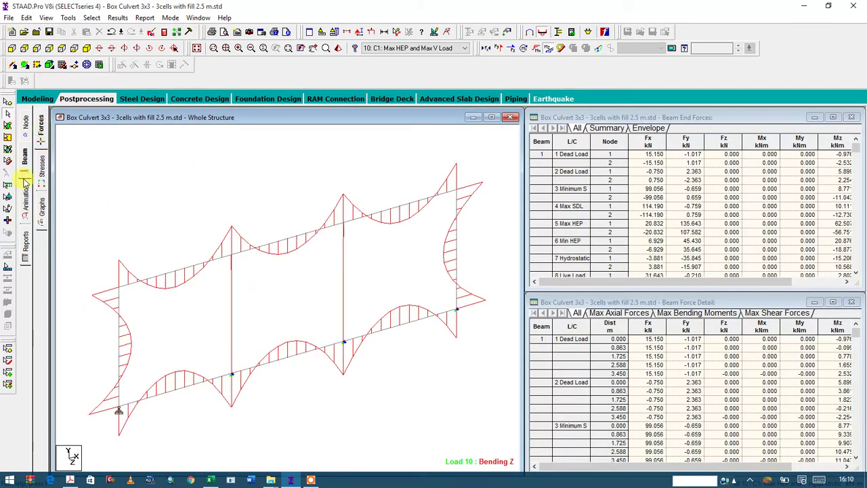
{"action": "left_click", "coordinate": [41, 165]}
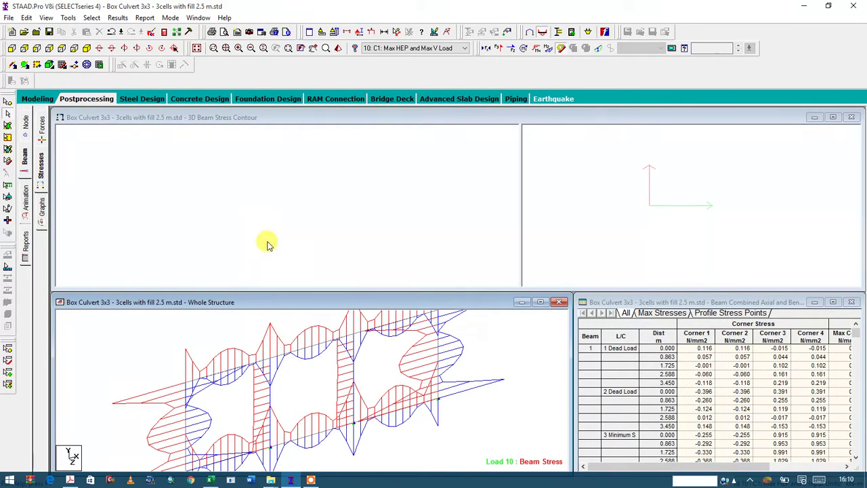
Review the moment, shear and axial force graphs of individual top slab, wall and bottom slab beams
{"action": "left_click", "coordinate": [42, 208]}
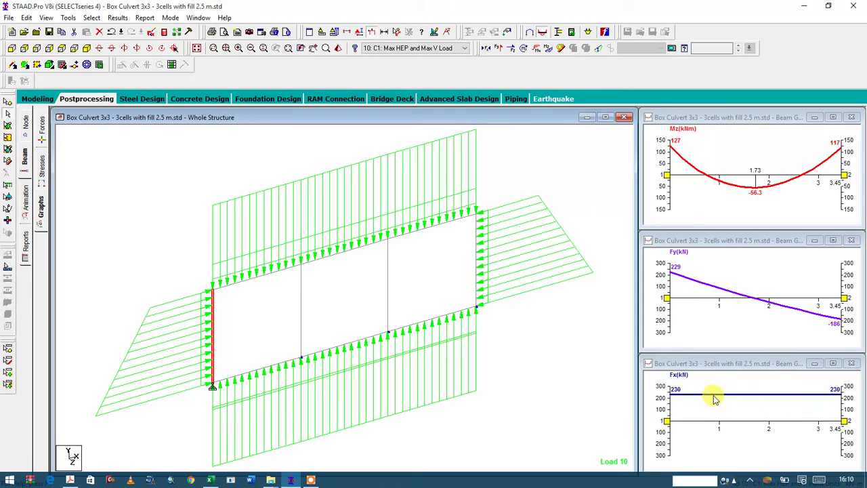
{"action": "left_click", "coordinate": [292, 271]}
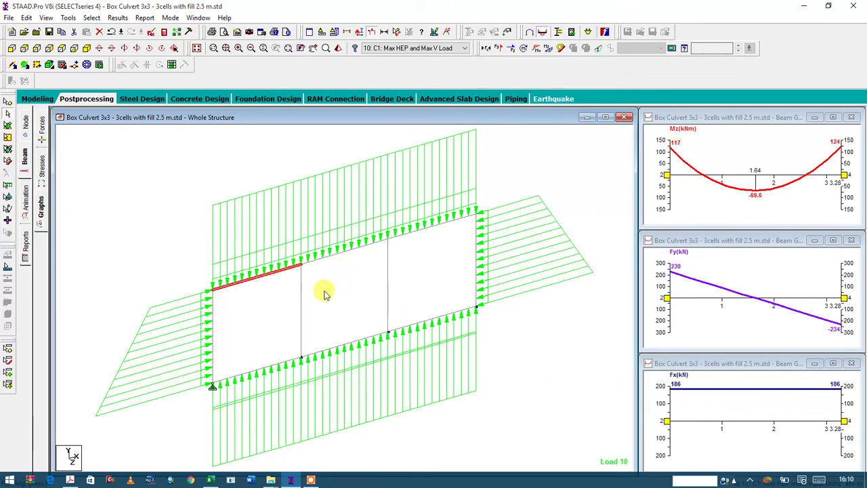
{"action": "left_click", "coordinate": [332, 255]}
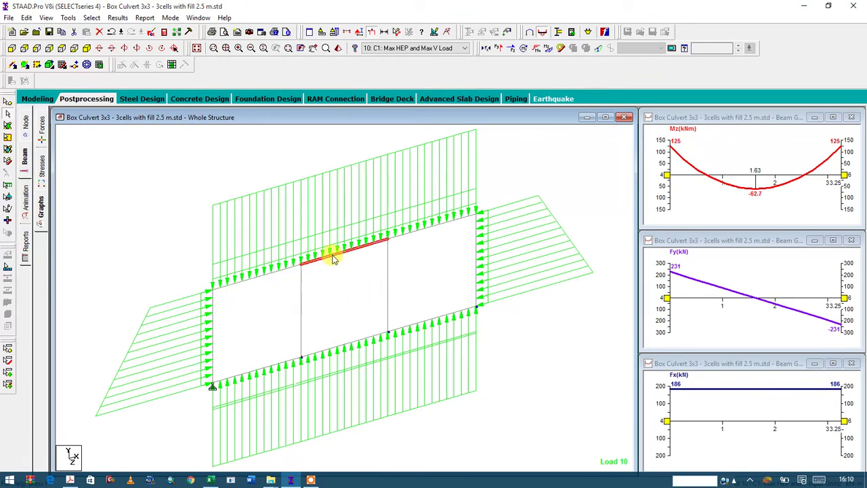
{"action": "left_click", "coordinate": [408, 233]}
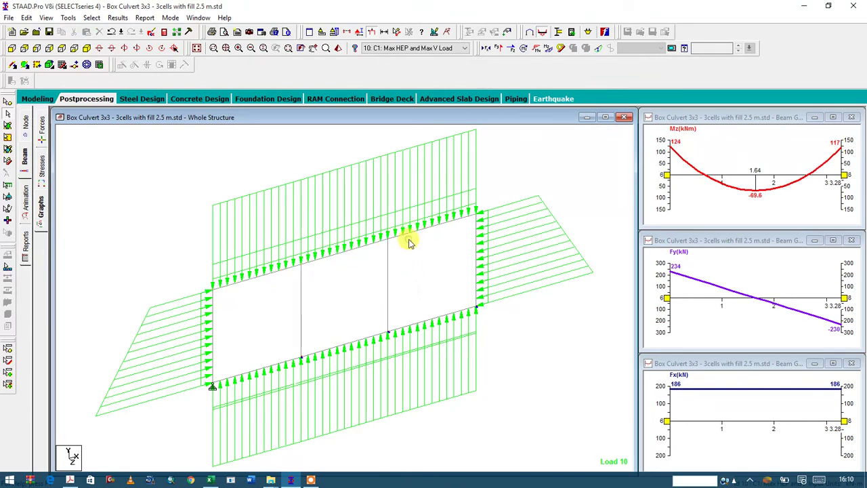
{"action": "left_click", "coordinate": [388, 272]}
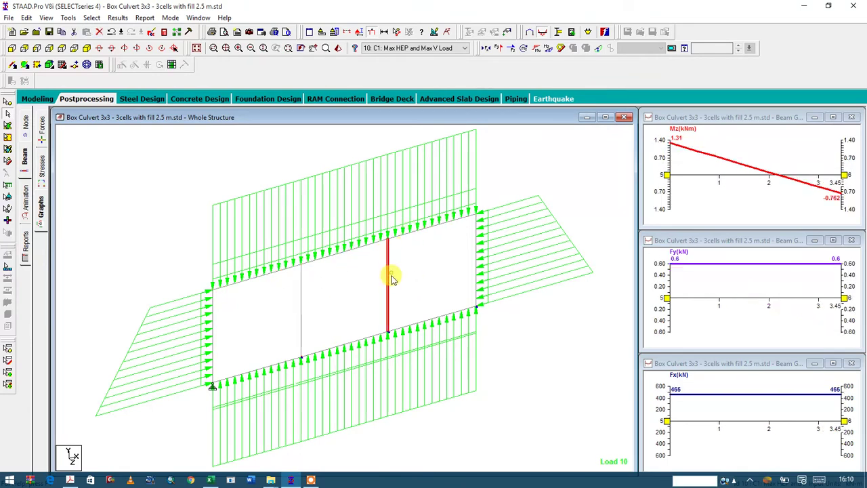
{"action": "left_click", "coordinate": [300, 312]}
{"action": "left_click", "coordinate": [339, 346]}
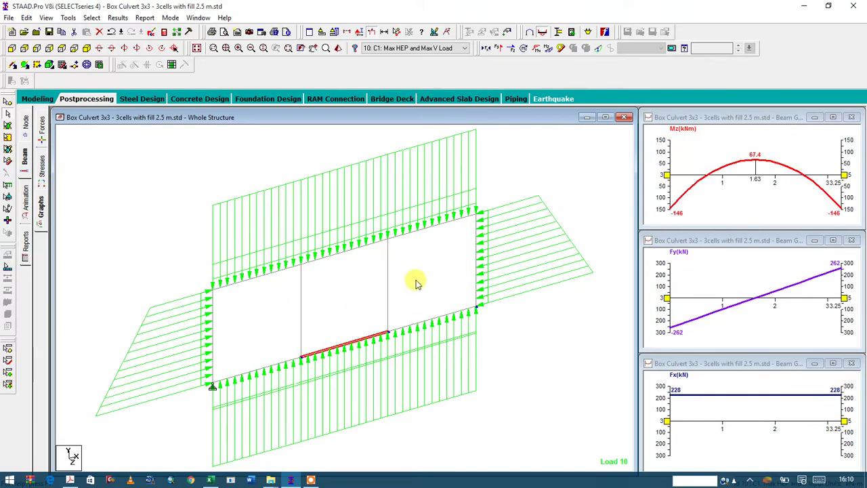
{"action": "scroll", "coordinate": [370, 200], "scroll_direction": "down", "scroll_amount": 2}
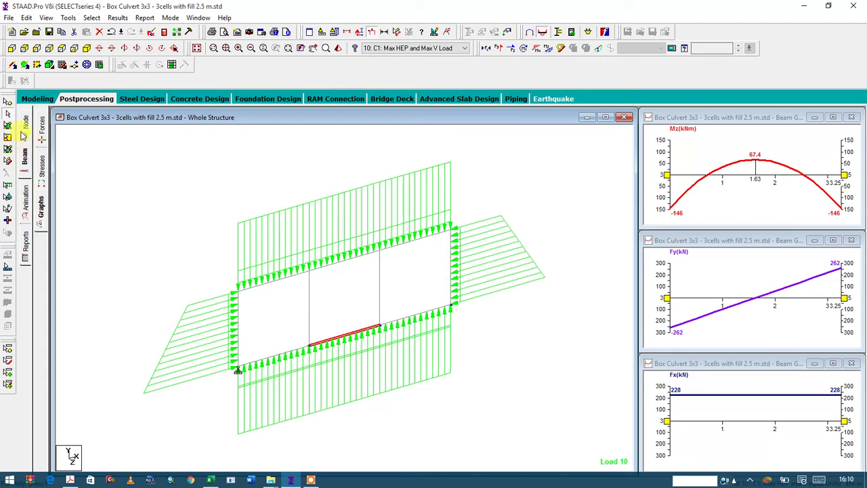
Examine the support reactions under load cases 10 (C1) and 11 (C2), finishing with case 10 active
{"action": "left_click", "coordinate": [23, 135]}
{"action": "left_click", "coordinate": [40, 193]}
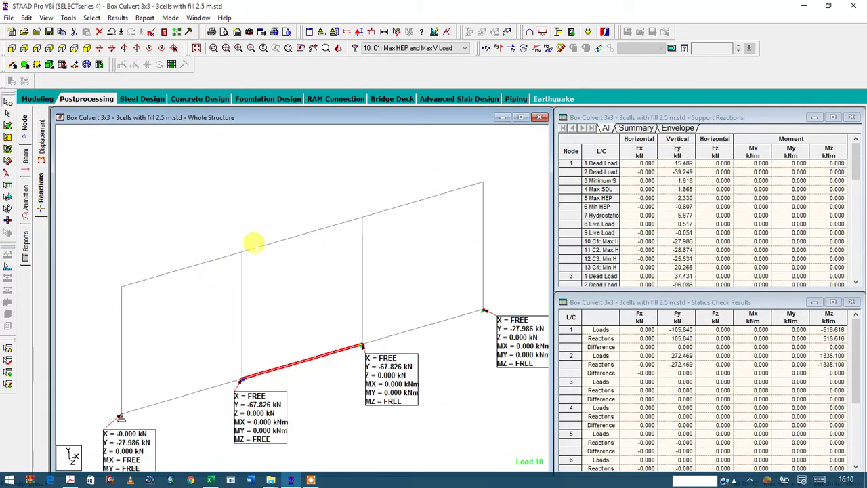
{"action": "scroll", "coordinate": [158, 351], "scroll_direction": "down", "scroll_amount": 2}
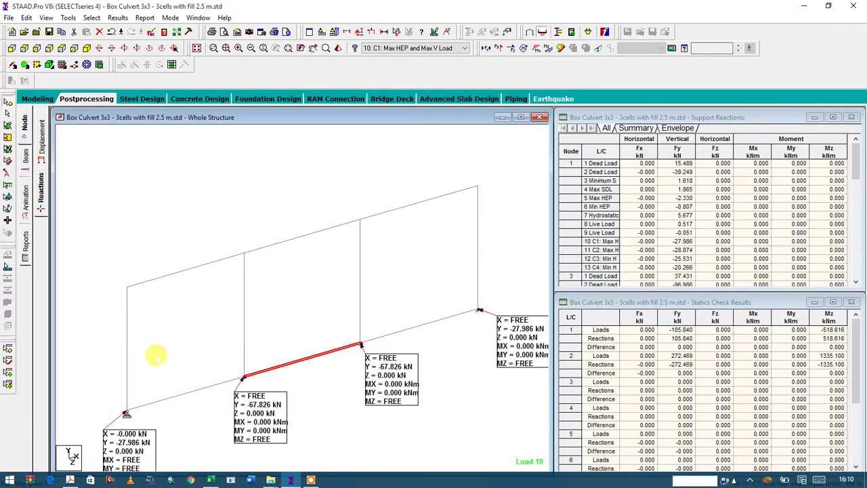
{"action": "left_click", "coordinate": [425, 48]}
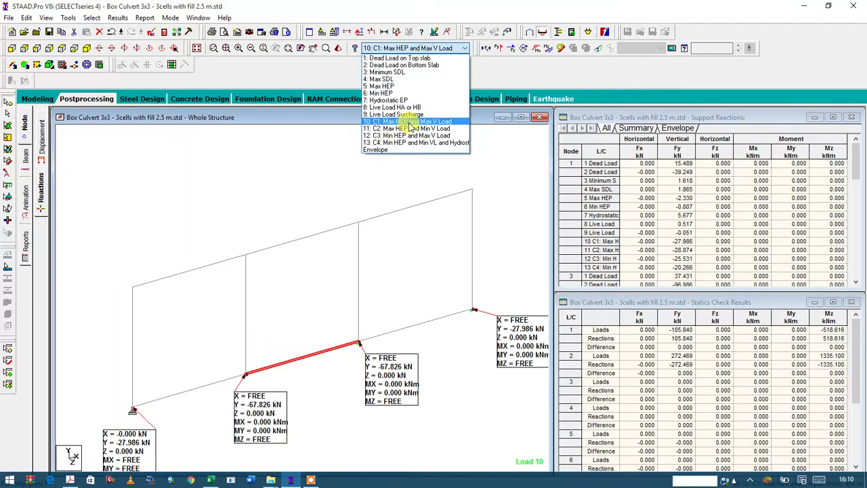
{"action": "left_click", "coordinate": [410, 122]}
{"action": "left_click", "coordinate": [403, 49]}
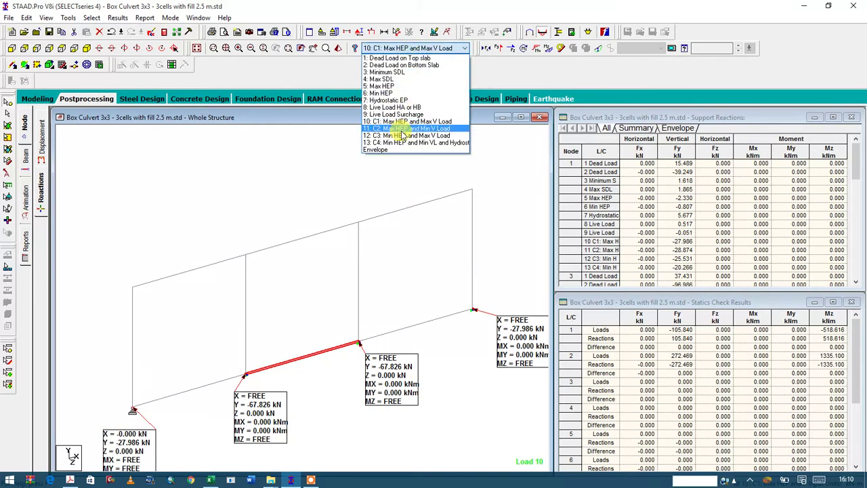
{"action": "left_click", "coordinate": [402, 129]}
{"action": "left_click", "coordinate": [407, 49]}
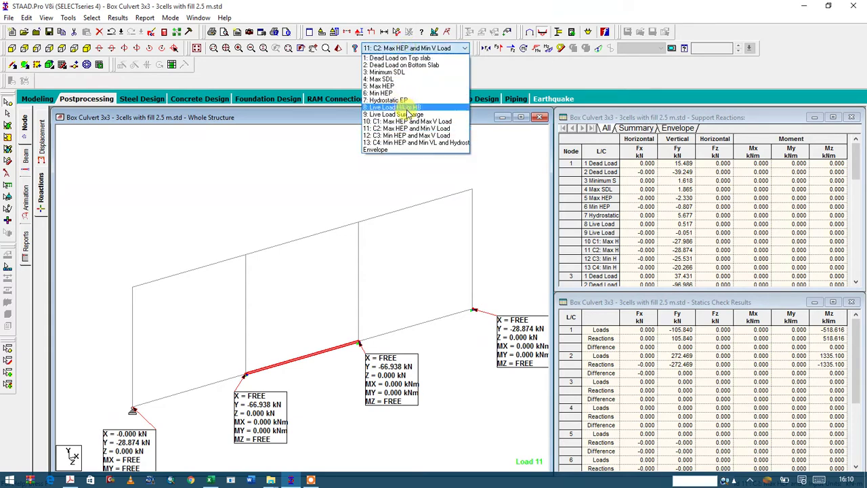
{"action": "left_click", "coordinate": [409, 121]}
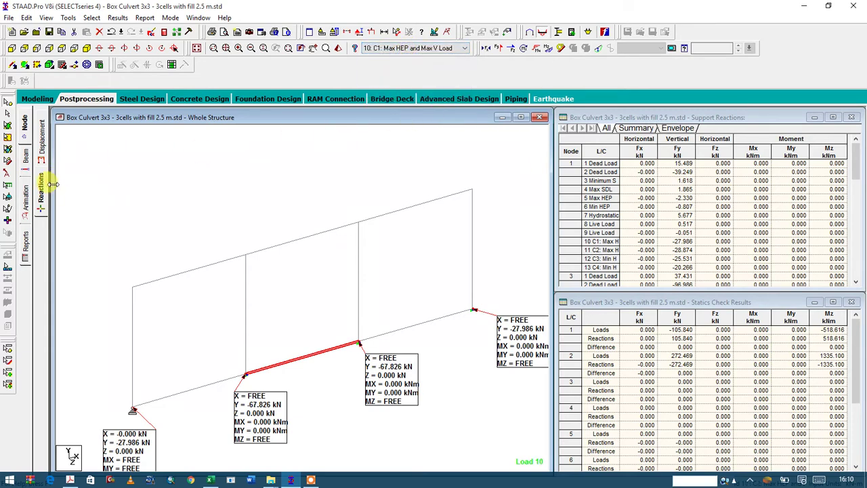
Display the shear Y and shear Z force diagrams on the frame and hide the bending diagrams
{"action": "left_click", "coordinate": [24, 166]}
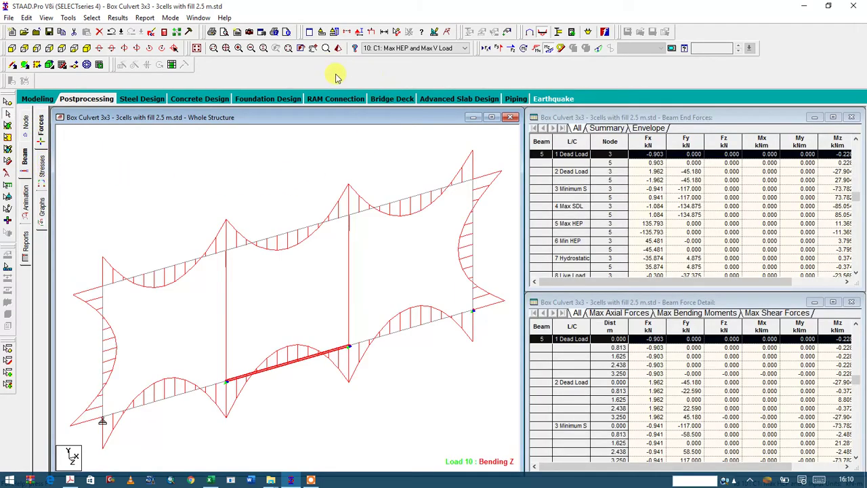
{"action": "left_click", "coordinate": [535, 49]}
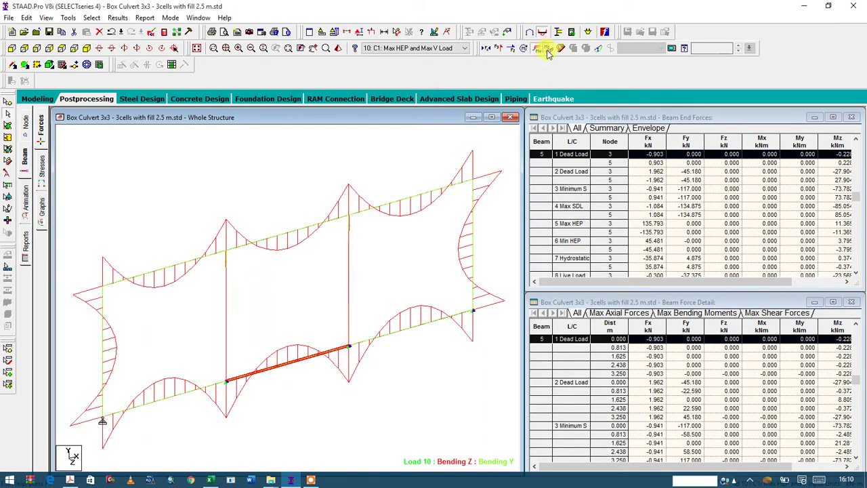
{"action": "left_click", "coordinate": [509, 49]}
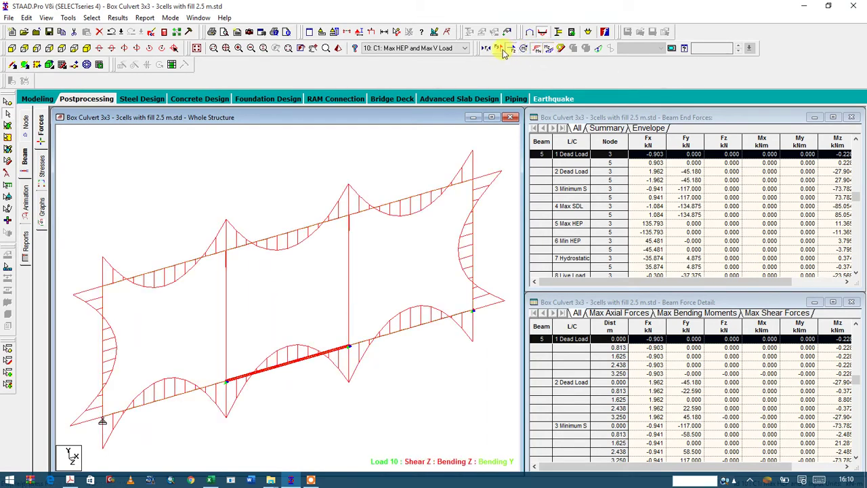
{"action": "left_click", "coordinate": [499, 49]}
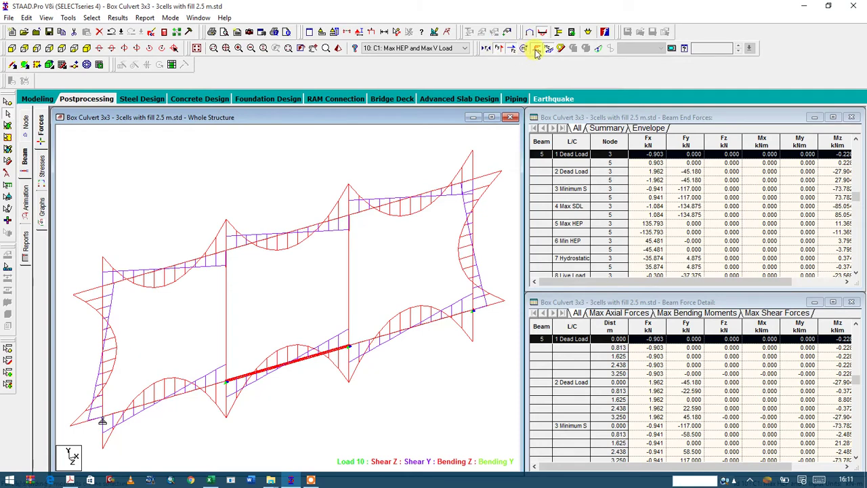
{"action": "left_click", "coordinate": [535, 48]}
{"action": "left_click", "coordinate": [523, 48]}
{"action": "left_click_drag", "start_coordinate": [342, 202], "coordinate": [265, 184]}
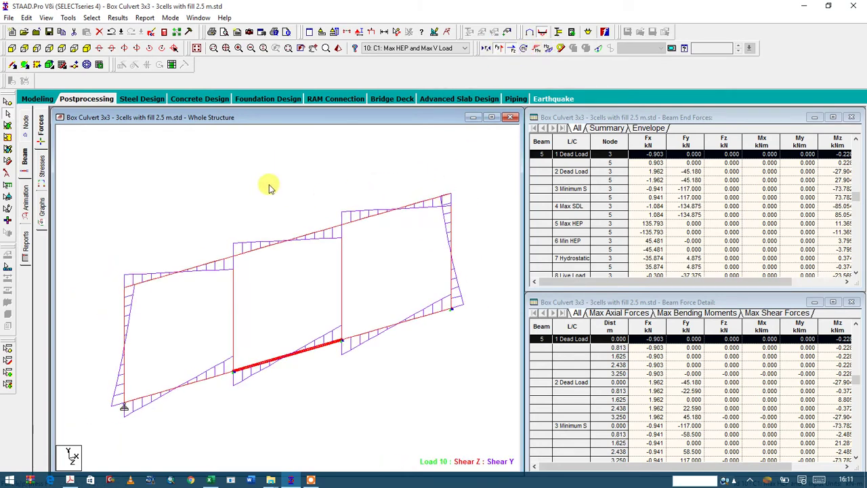
Show only the bending Z diagram for load case 10 and inspect it in front and isometric views
{"action": "left_click", "coordinate": [12, 48]}
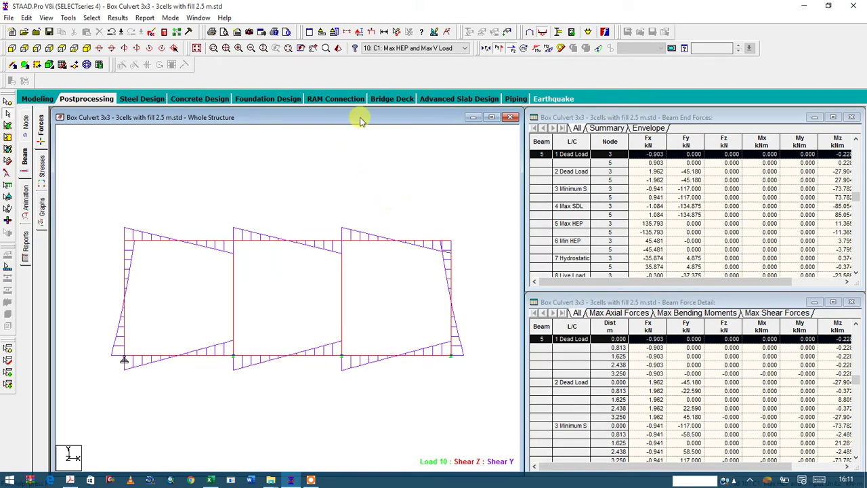
{"action": "left_click", "coordinate": [548, 49]}
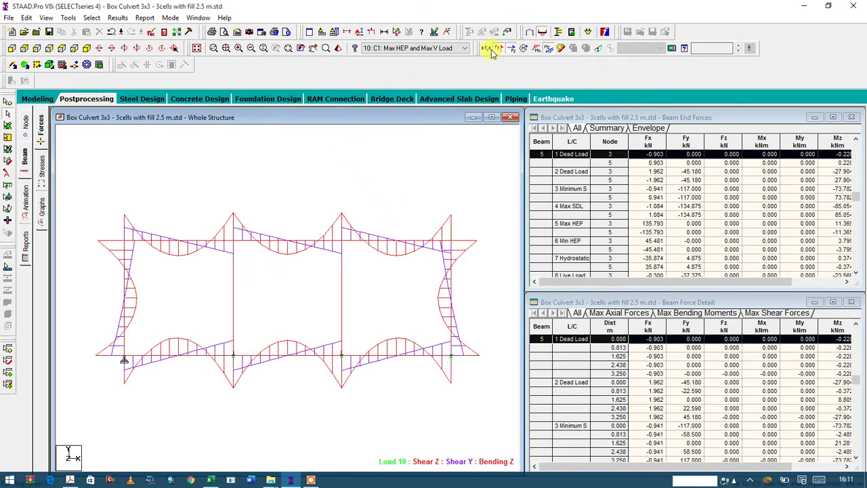
{"action": "left_click", "coordinate": [512, 50]}
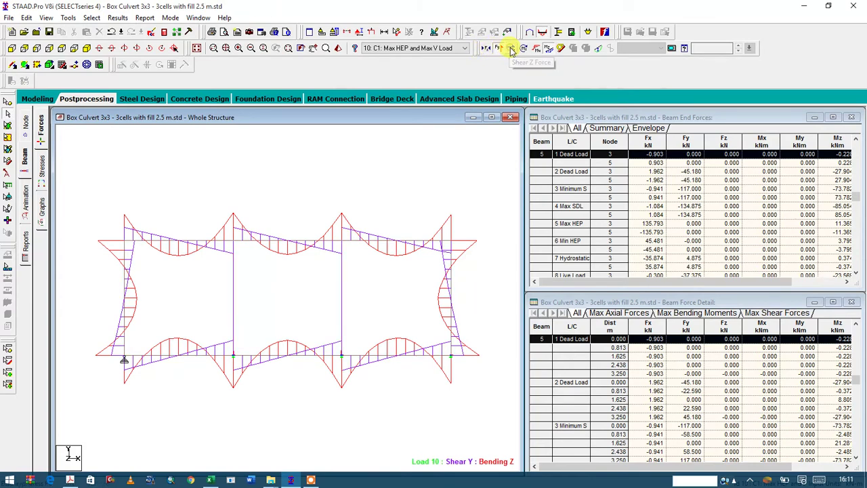
{"action": "left_click", "coordinate": [499, 50]}
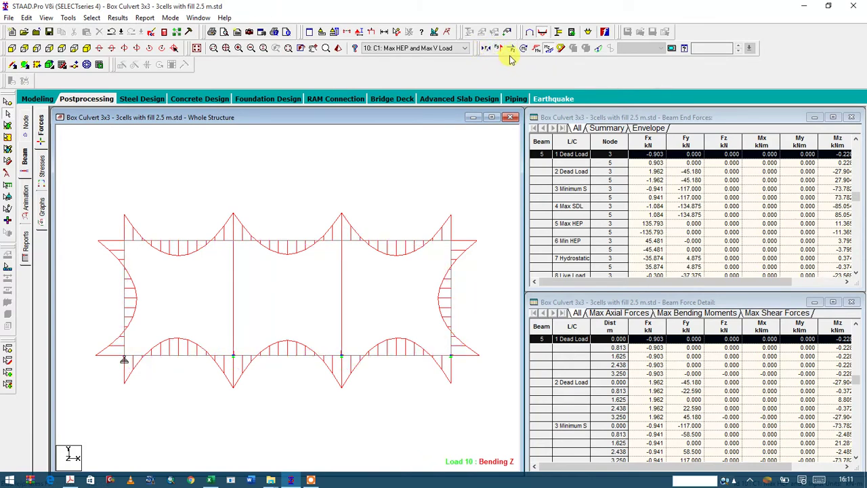
{"action": "scroll", "coordinate": [291, 174], "scroll_direction": "down", "scroll_amount": 1}
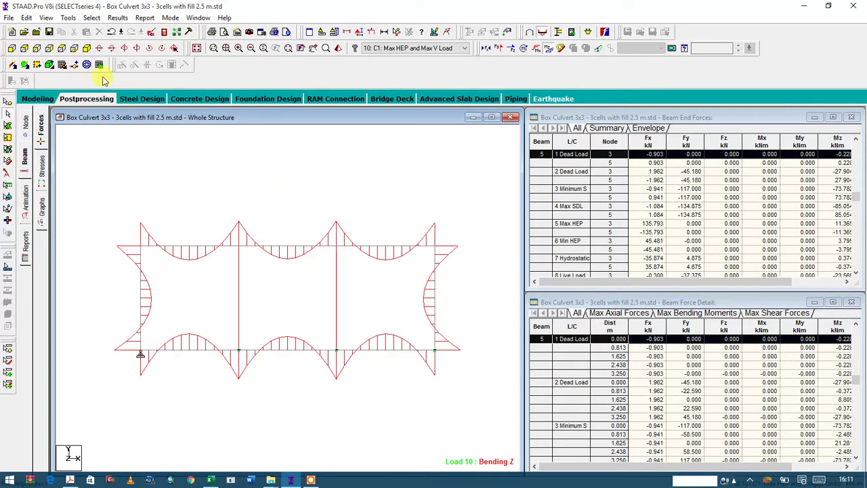
{"action": "left_click", "coordinate": [86, 48]}
{"action": "scroll", "coordinate": [183, 182], "scroll_direction": "down", "scroll_amount": 1}
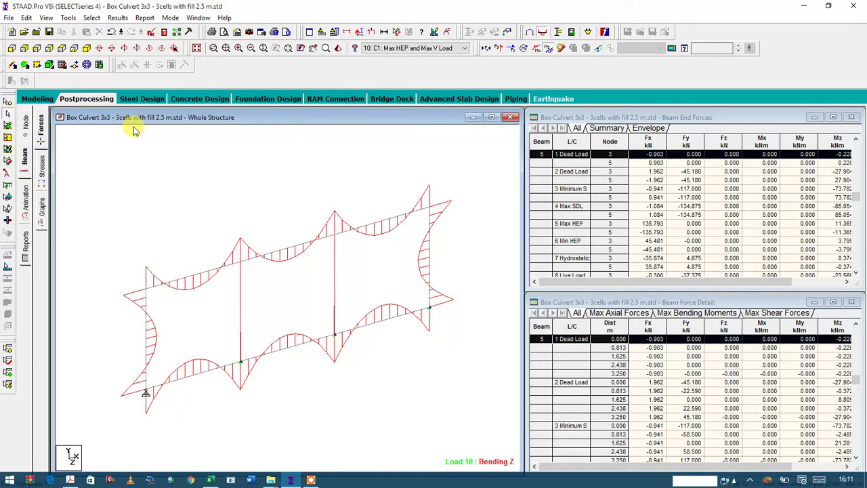
Switch to the RC Designer concrete design module and open its load envelope definitions
{"action": "left_click", "coordinate": [212, 102]}
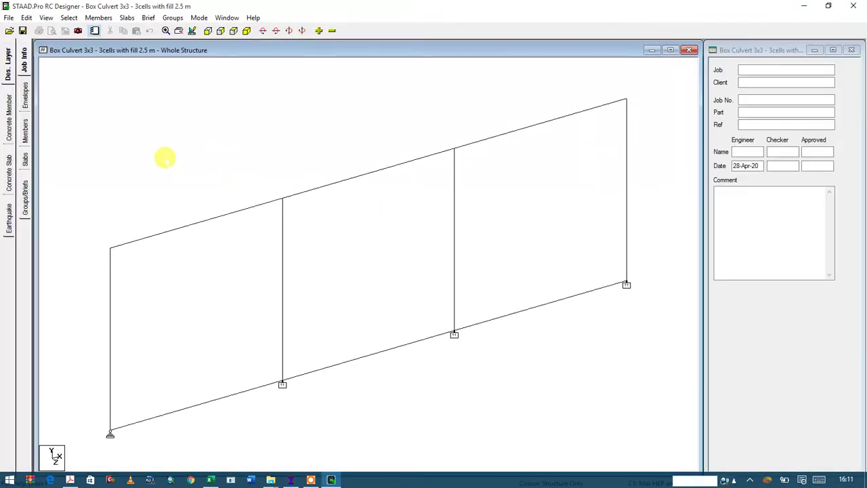
{"action": "scroll", "coordinate": [165, 157], "scroll_direction": "down", "scroll_amount": 4}
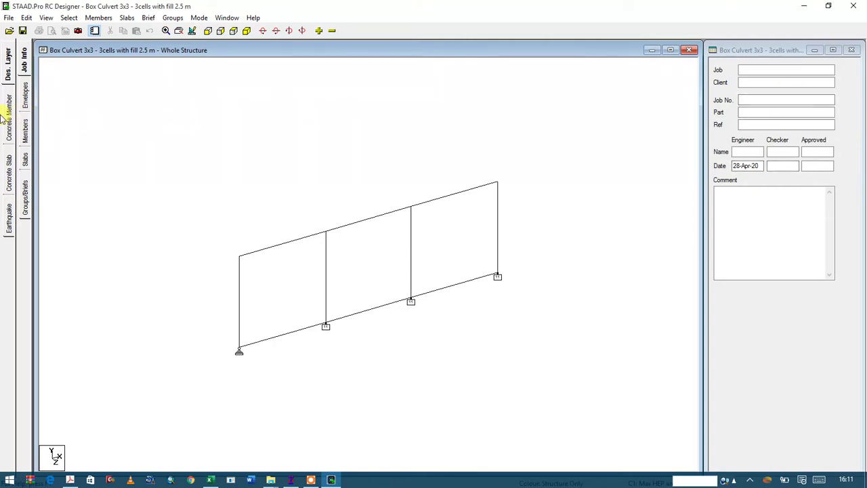
{"action": "left_click", "coordinate": [25, 93]}
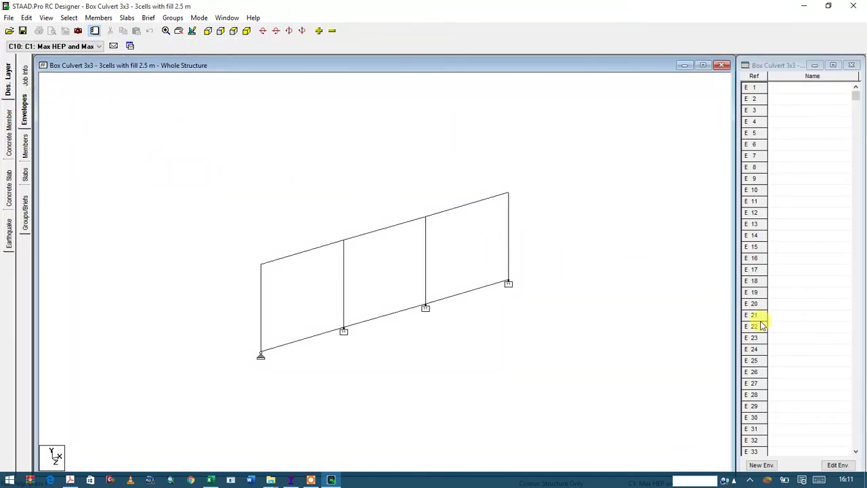
Create an envelope named Ultimate design that contains all load combinations C10 to C13
{"action": "left_click", "coordinate": [760, 465]}
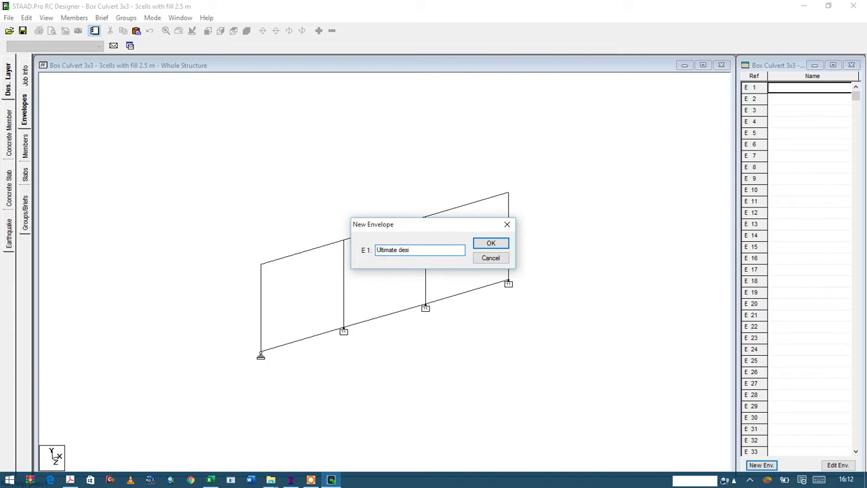
{"action": "left_click", "coordinate": [489, 242]}
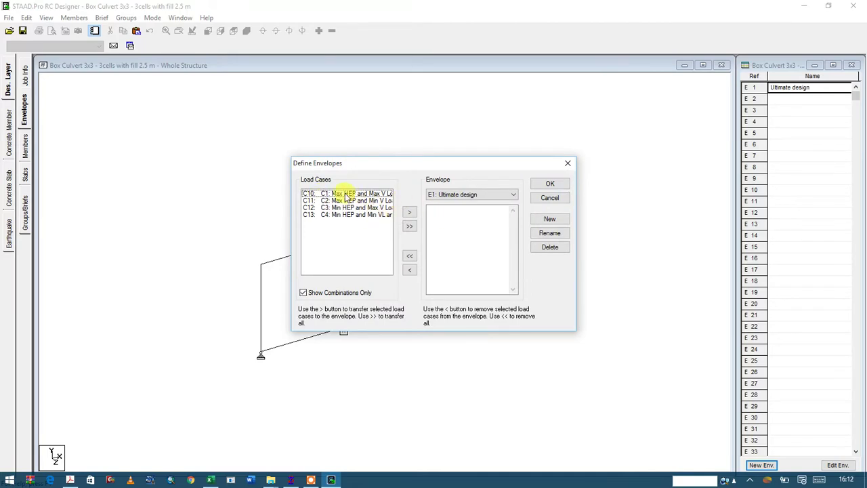
{"action": "left_click", "coordinate": [410, 228]}
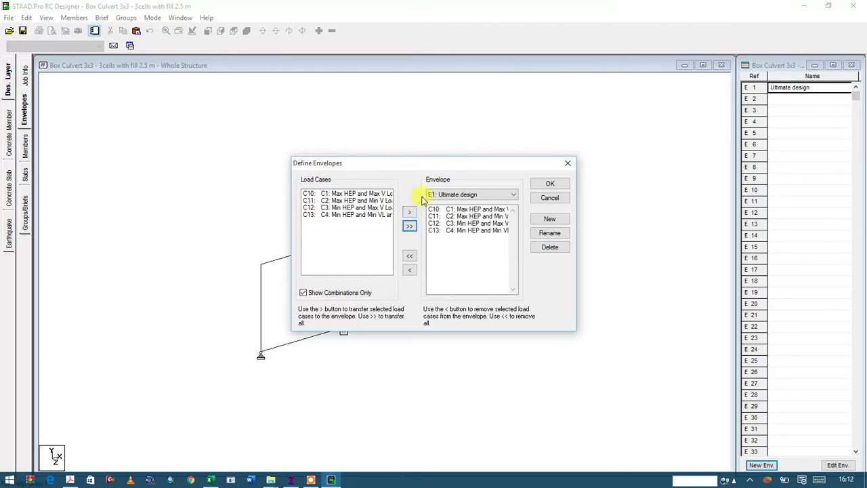
{"action": "left_click", "coordinate": [554, 184]}
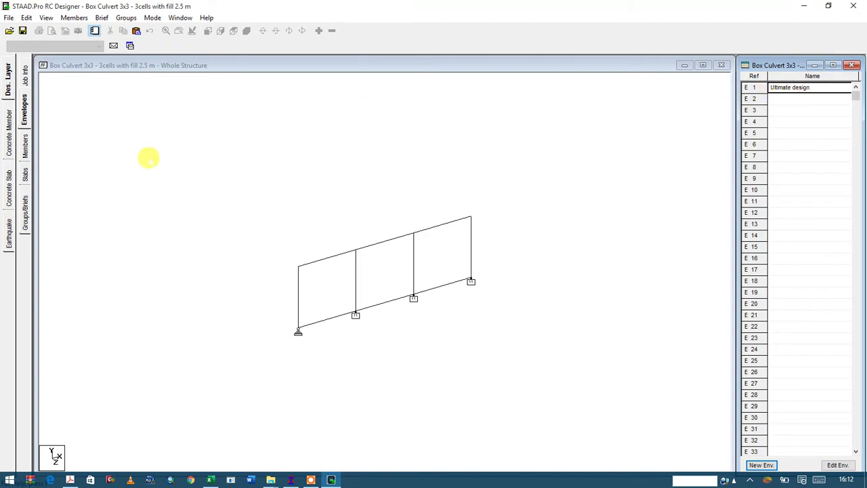
Open the design member definitions and show the culvert frame in front view
{"action": "left_click", "coordinate": [25, 148]}
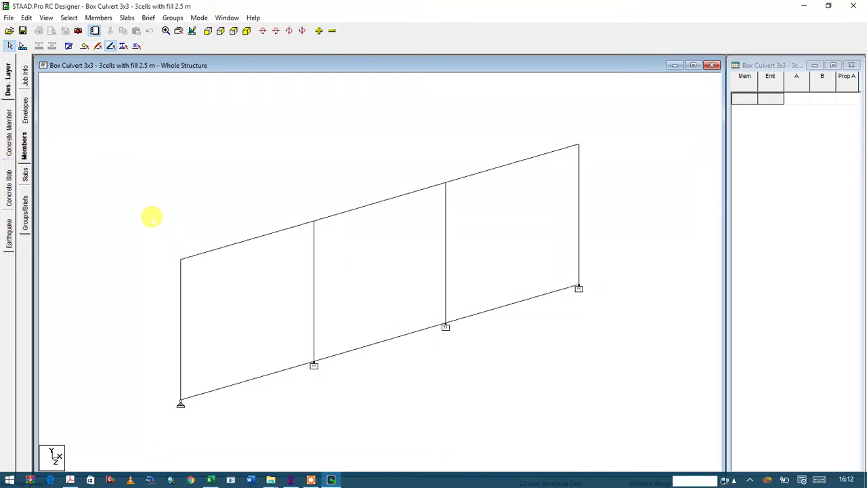
{"action": "left_click", "coordinate": [208, 30]}
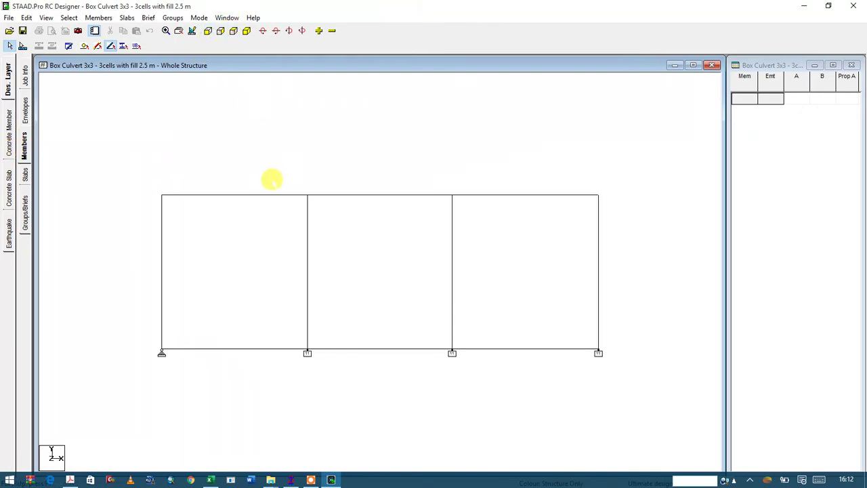
Try selecting the first top beam, the whole top row of beams and the bottom row of beams
{"action": "left_click", "coordinate": [220, 195]}
{"action": "scroll", "coordinate": [220, 186], "scroll_direction": "down", "scroll_amount": 1}
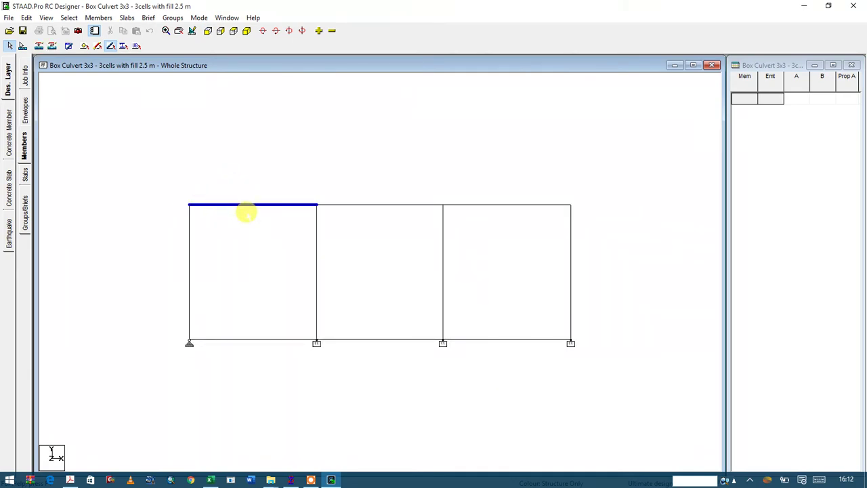
{"action": "left_click", "coordinate": [240, 214]}
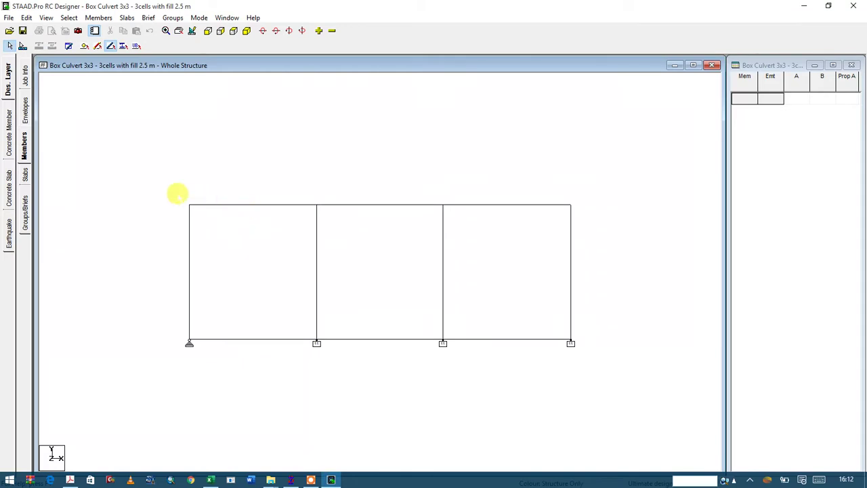
{"action": "left_click", "coordinate": [213, 204]}
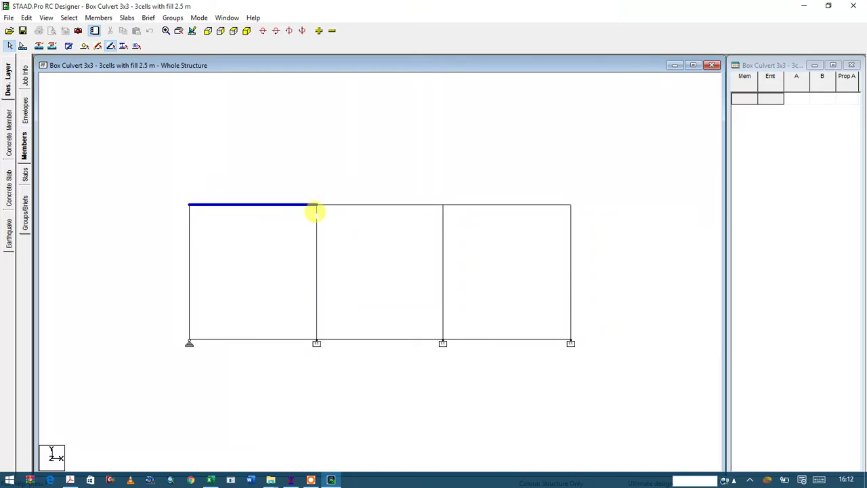
{"action": "left_click", "coordinate": [260, 237]}
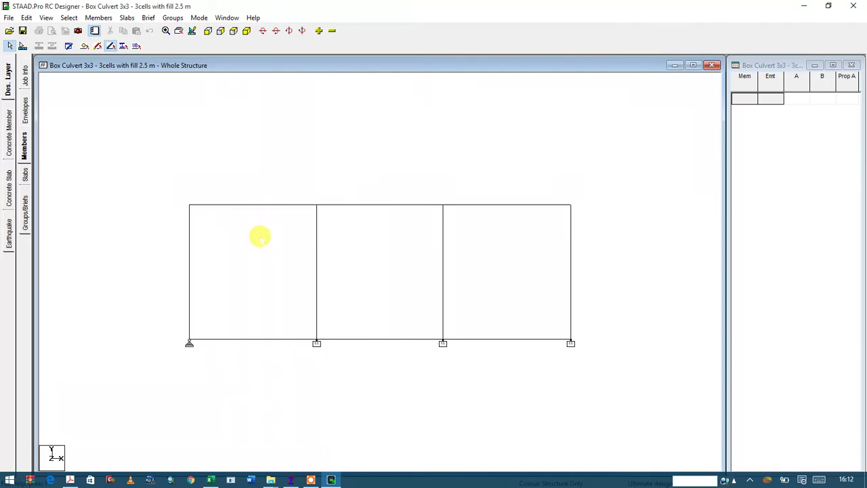
{"action": "left_click", "coordinate": [205, 203]}
{"action": "left_click", "coordinate": [145, 189]}
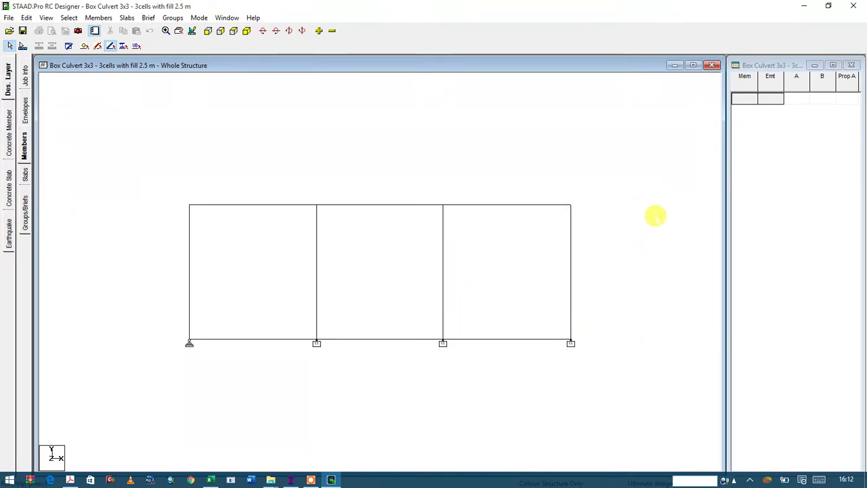
{"action": "left_click_drag", "start_coordinate": [143, 150], "coordinate": [615, 219]}
{"action": "left_click_drag", "start_coordinate": [121, 313], "coordinate": [722, 411]}
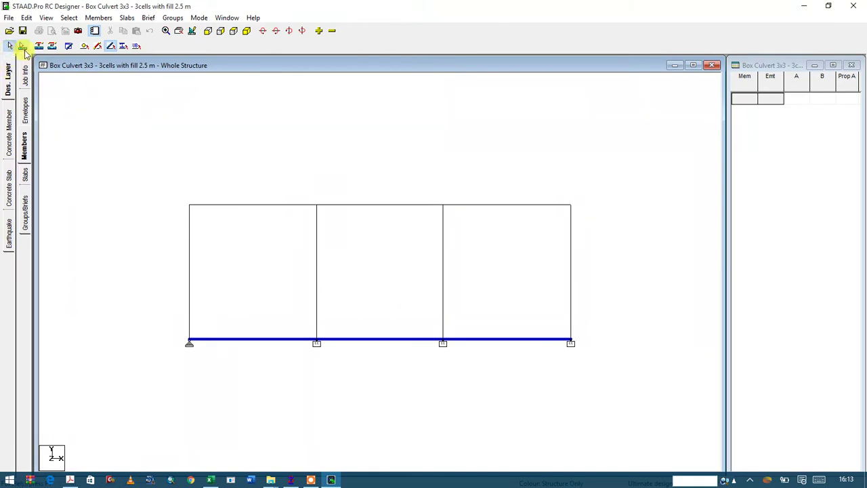
Select the entire culvert frame and automatically form its design members
{"action": "left_click", "coordinate": [10, 48]}
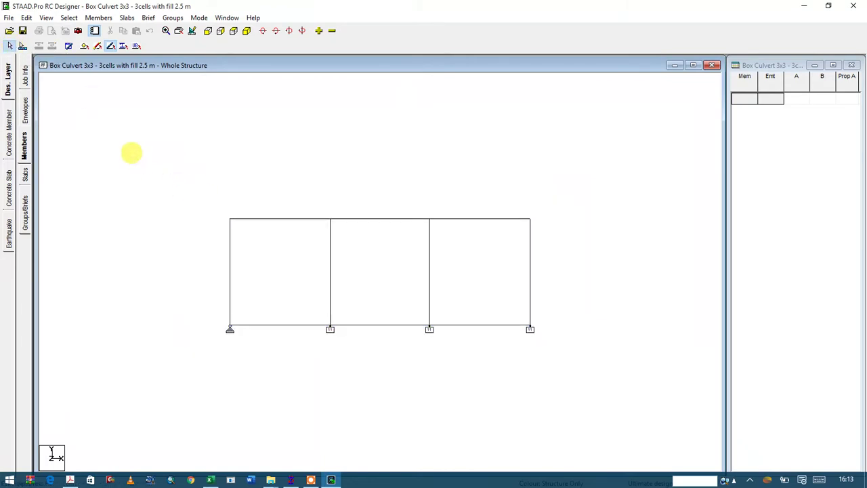
{"action": "left_click_drag", "start_coordinate": [129, 151], "coordinate": [669, 408]}
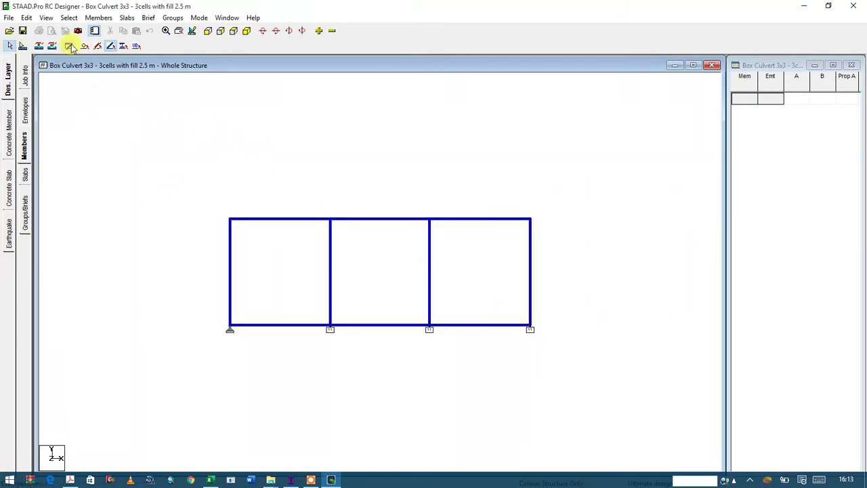
{"action": "left_click", "coordinate": [101, 18]}
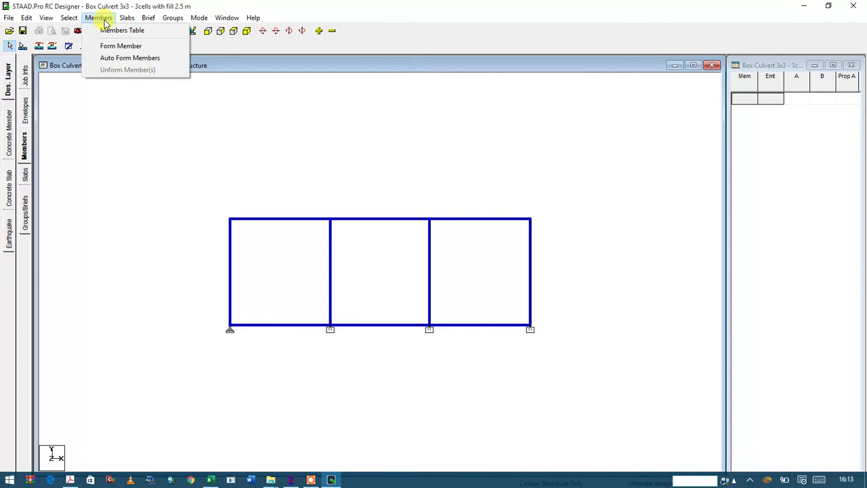
{"action": "left_click", "coordinate": [125, 58]}
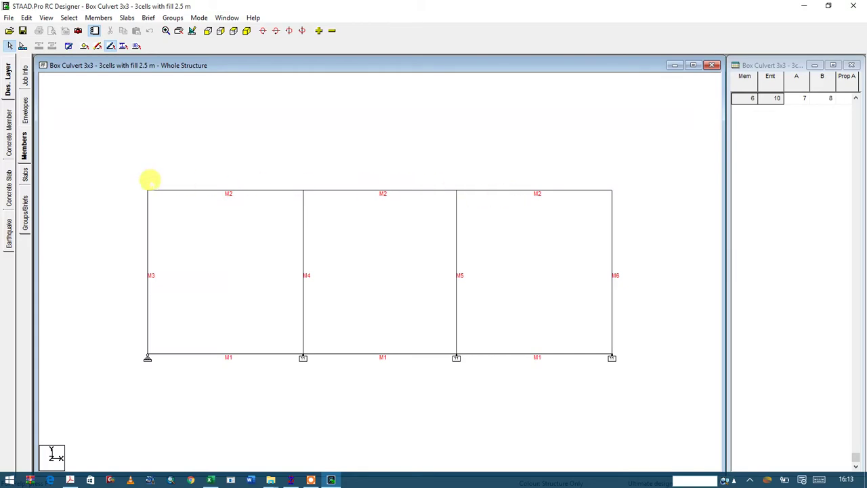
Examine the formed members by highlighting the top and bottom slab members and each of the vertical walls
{"action": "left_click", "coordinate": [22, 45]}
{"action": "left_click", "coordinate": [241, 193]}
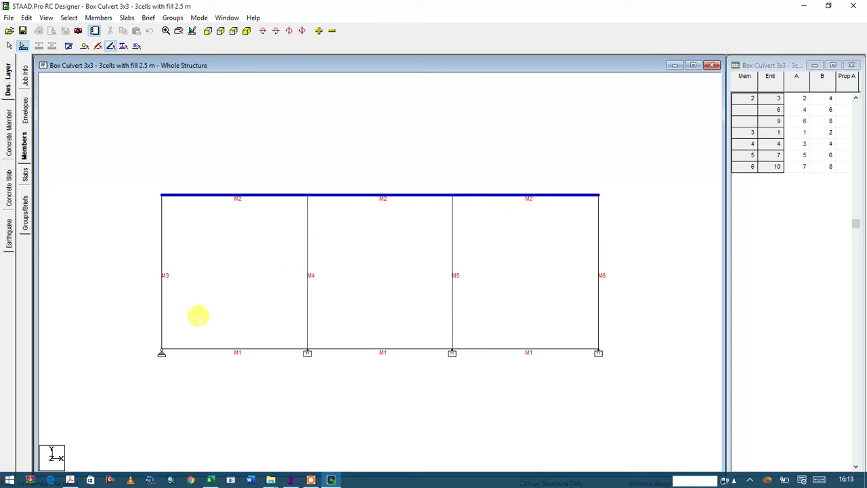
{"action": "left_click", "coordinate": [233, 350]}
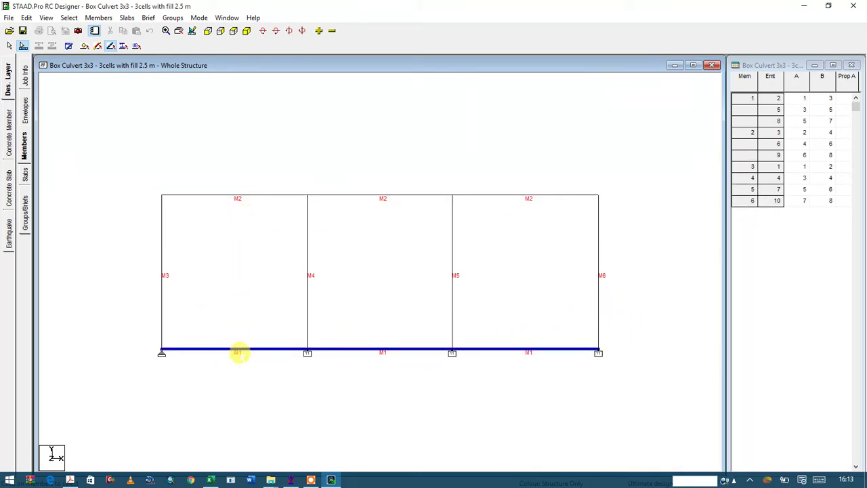
{"action": "left_click", "coordinate": [449, 368]}
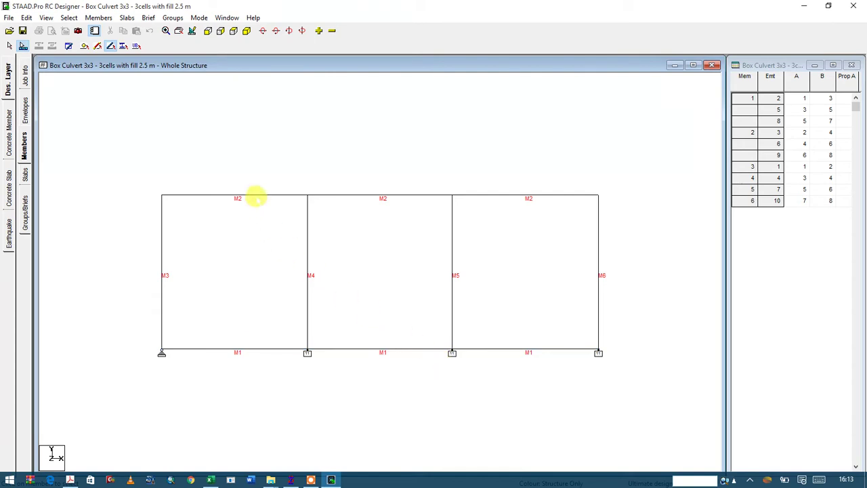
{"action": "left_click", "coordinate": [254, 196]}
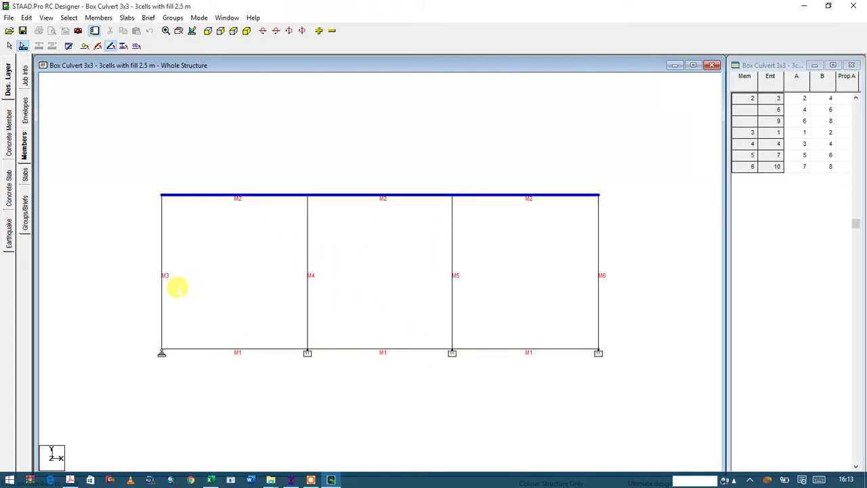
{"action": "left_click", "coordinate": [162, 286]}
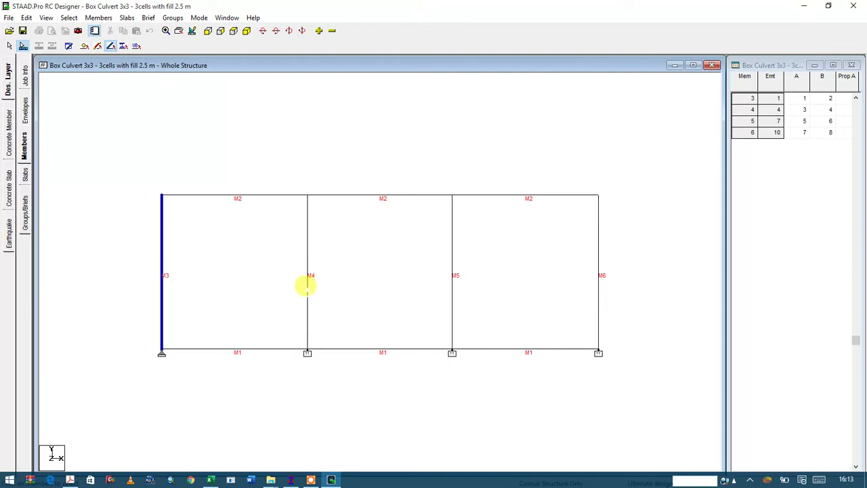
{"action": "left_click", "coordinate": [307, 285]}
{"action": "left_click", "coordinate": [450, 285]}
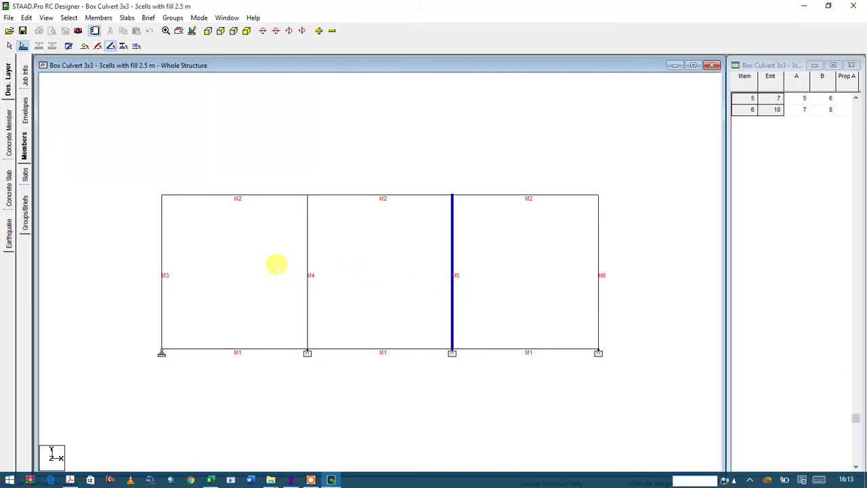
{"action": "left_click_drag", "start_coordinate": [499, 305], "coordinate": [204, 237]}
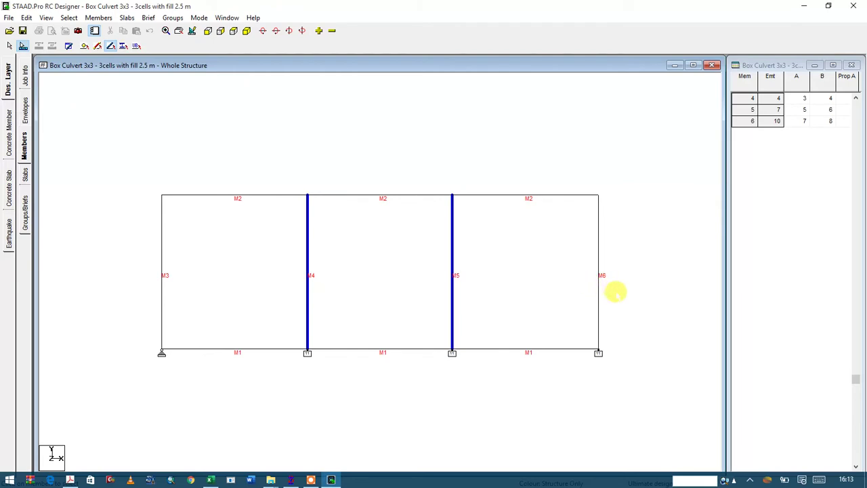
{"action": "left_click_drag", "start_coordinate": [614, 290], "coordinate": [560, 245]}
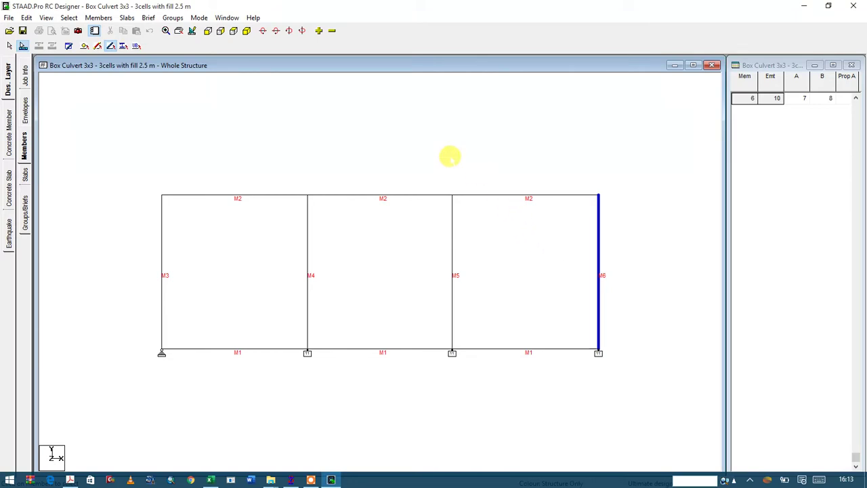
{"action": "left_click", "coordinate": [310, 163]}
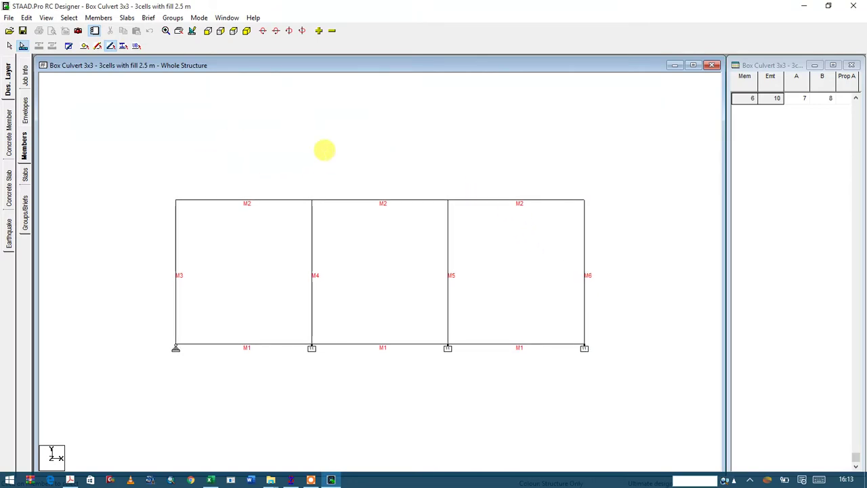
Open the design groups and briefs definitions and select all members of the culvert
{"action": "left_click", "coordinate": [26, 174]}
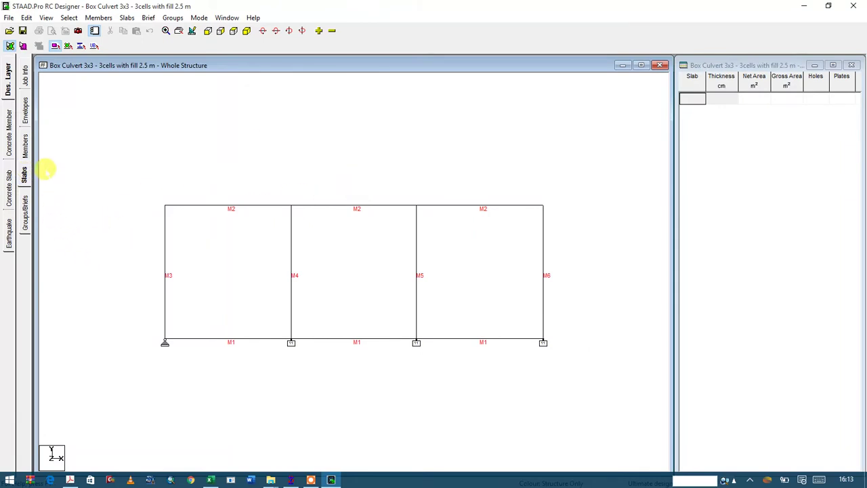
{"action": "left_click", "coordinate": [26, 214]}
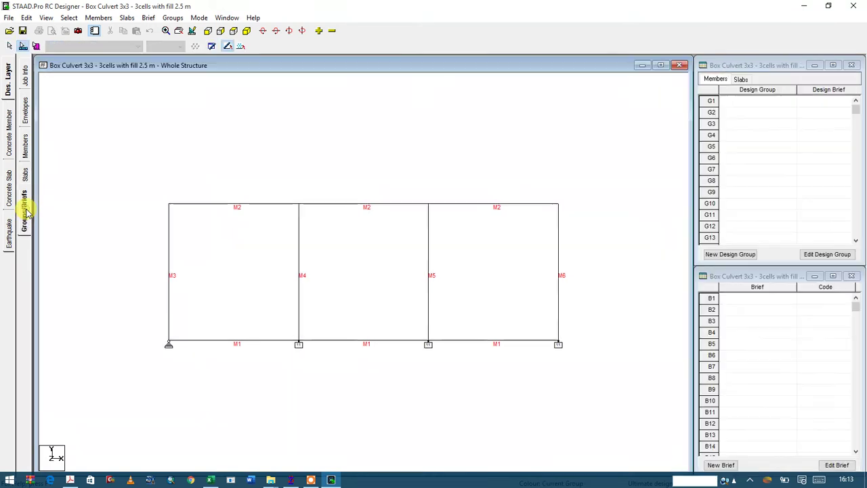
{"action": "left_click", "coordinate": [23, 45]}
{"action": "left_click_drag", "start_coordinate": [133, 165], "coordinate": [600, 402]}
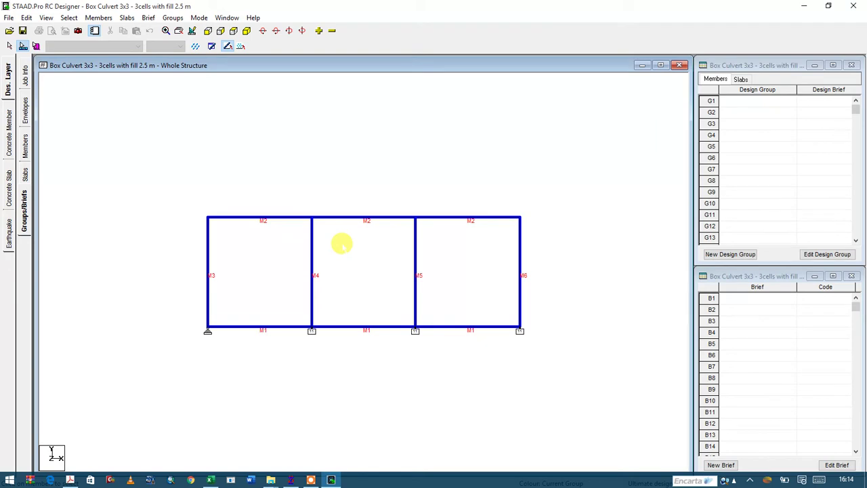
Create a design brief named Beams brief with design code BS8110 and design type Beam
{"action": "left_click", "coordinate": [722, 466]}
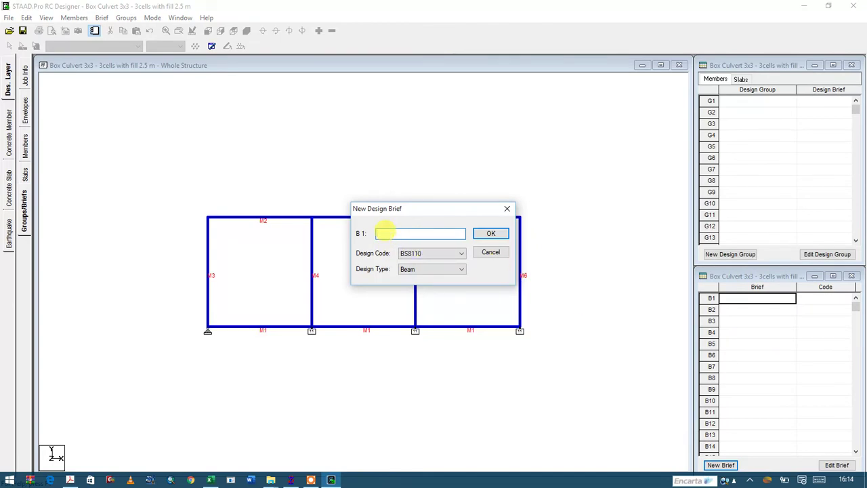
{"action": "type", "text": "Beams brief"}
{"action": "left_click", "coordinate": [414, 252]}
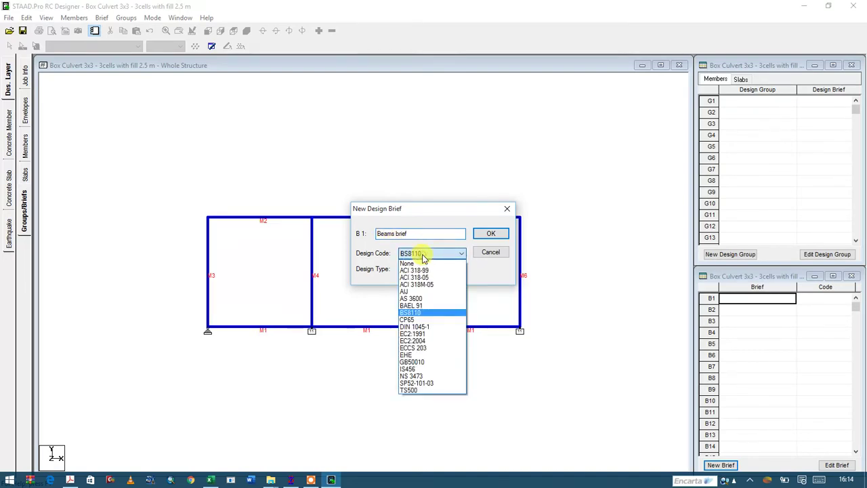
{"action": "left_click", "coordinate": [422, 313]}
{"action": "left_click", "coordinate": [435, 268]}
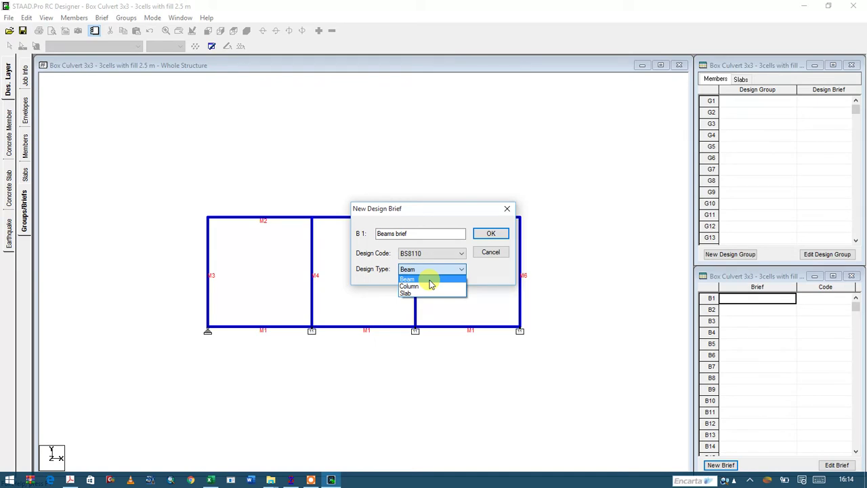
{"action": "left_click", "coordinate": [430, 279]}
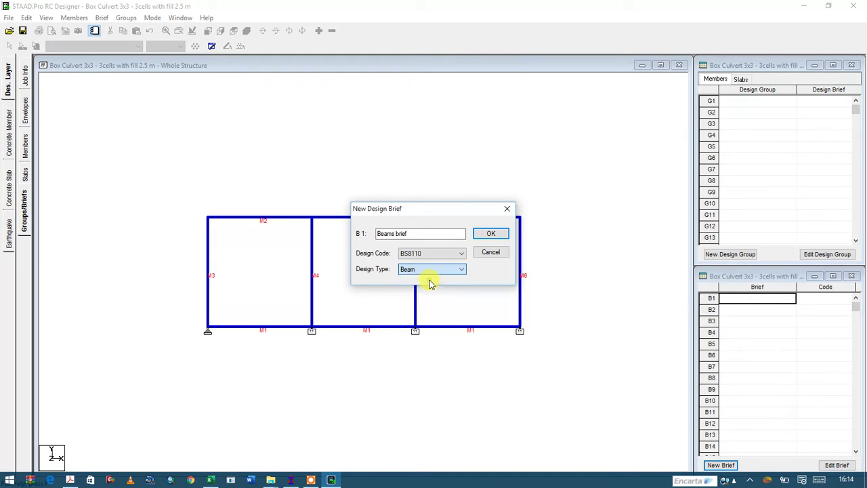
{"action": "left_click", "coordinate": [488, 237]}
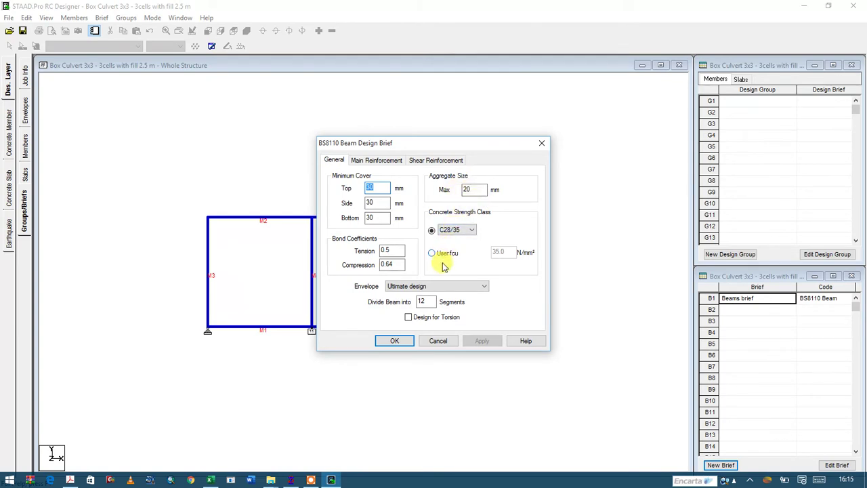
Switch the beam brief's concrete strength to a user-defined fcu and enter its value
{"action": "left_click", "coordinate": [471, 231]}
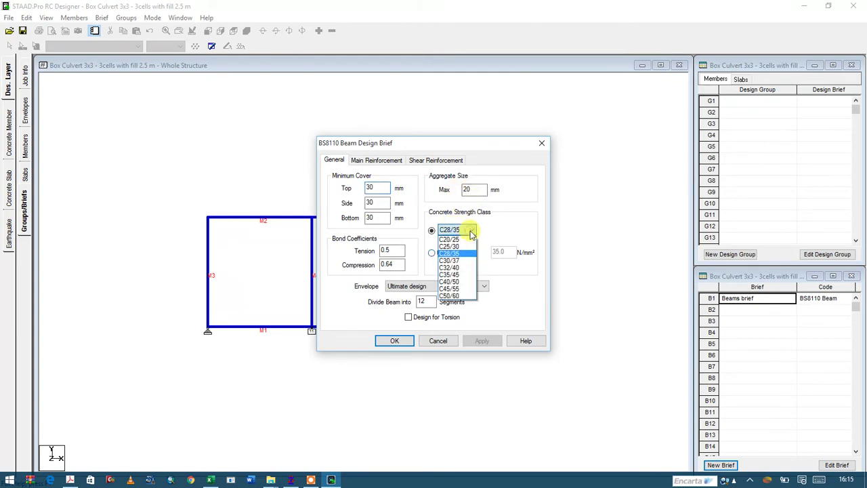
{"action": "left_click", "coordinate": [456, 262]}
{"action": "left_click", "coordinate": [432, 253]}
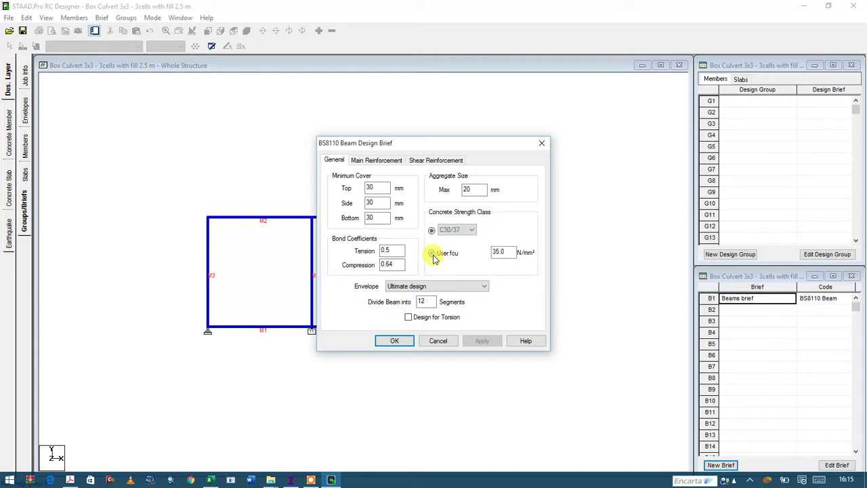
{"action": "double_click", "coordinate": [508, 248]}
{"action": "type", "text": "2"}
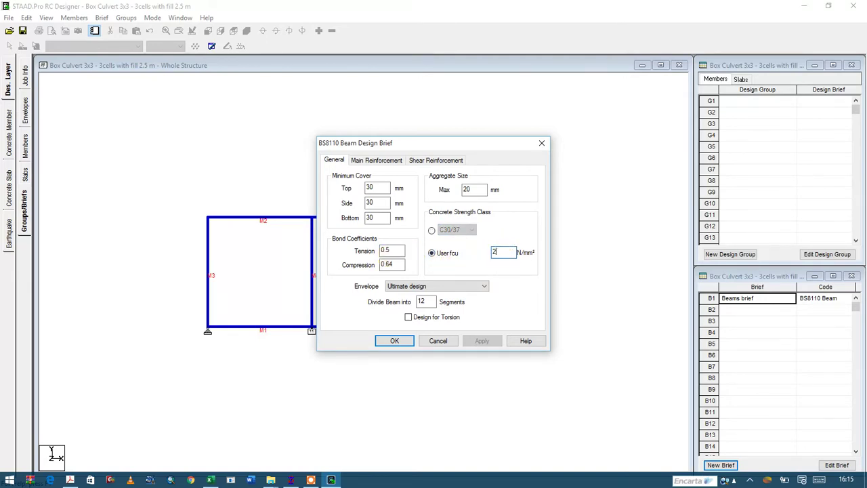
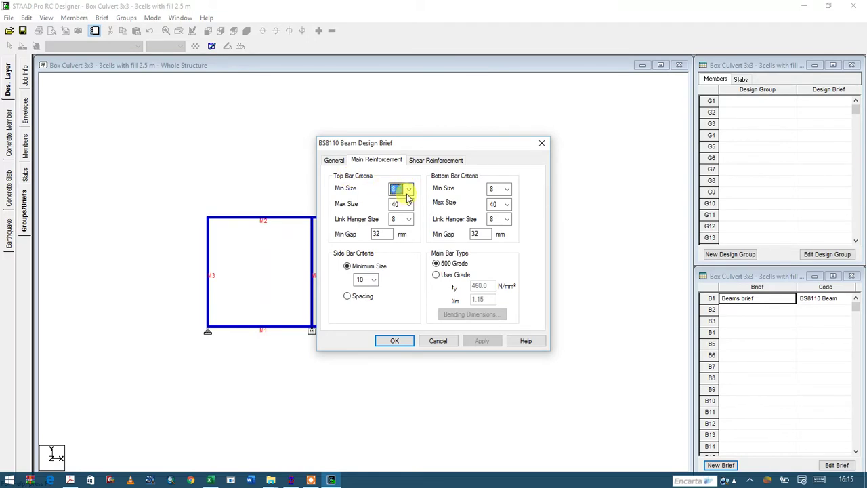
Set the beam brief's top main bar sizes to a minimum of 20 and a maximum of 25
{"action": "left_click", "coordinate": [404, 195]}
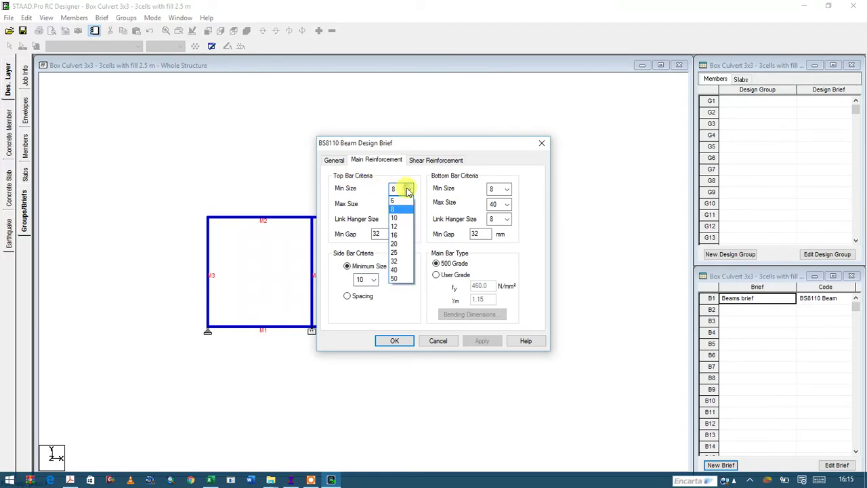
{"action": "left_click", "coordinate": [405, 230]}
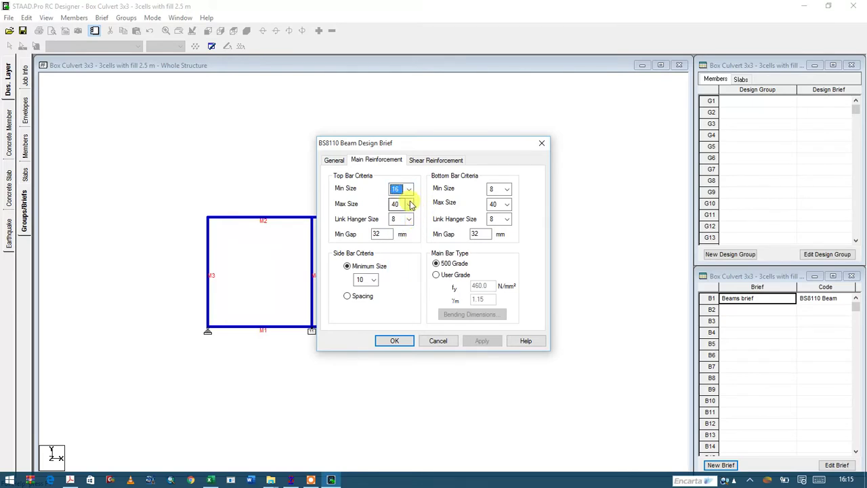
{"action": "left_click", "coordinate": [408, 203]}
{"action": "left_click", "coordinate": [399, 268]}
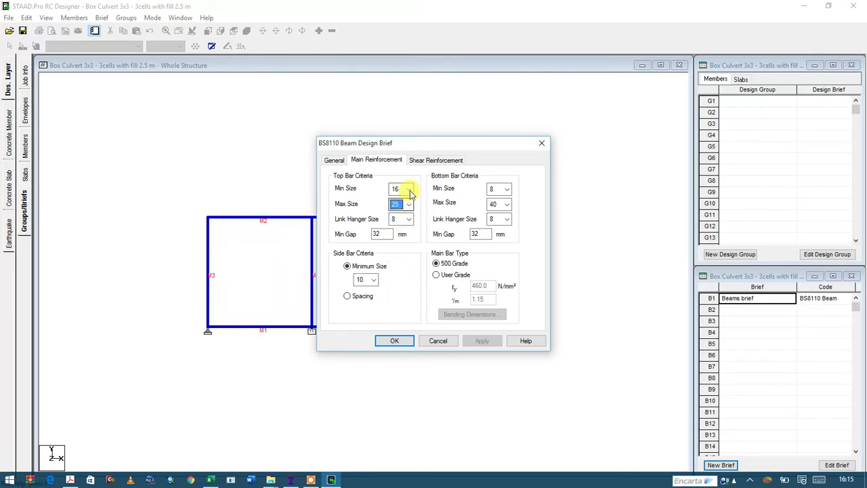
{"action": "left_click", "coordinate": [408, 189]}
{"action": "left_click", "coordinate": [405, 235]}
{"action": "left_click", "coordinate": [408, 189]}
{"action": "left_click", "coordinate": [407, 244]}
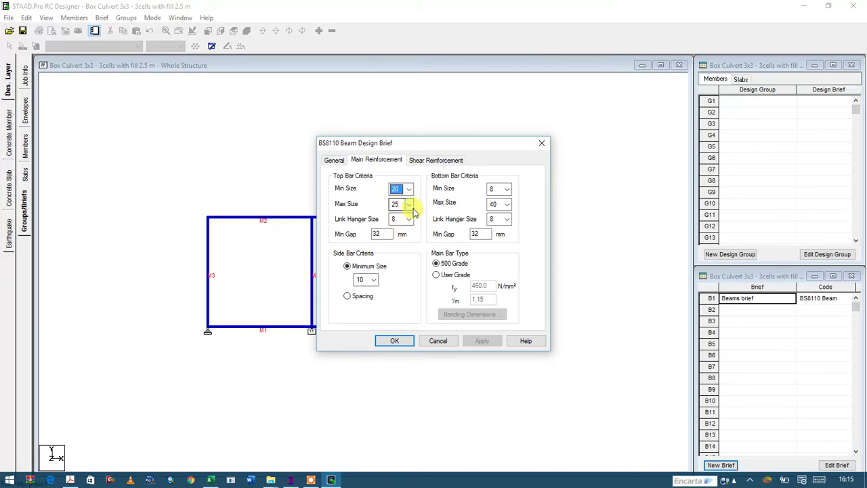
Set the bottom main bar sizes to a minimum of 20 and a maximum of 25
{"action": "left_click", "coordinate": [509, 195]}
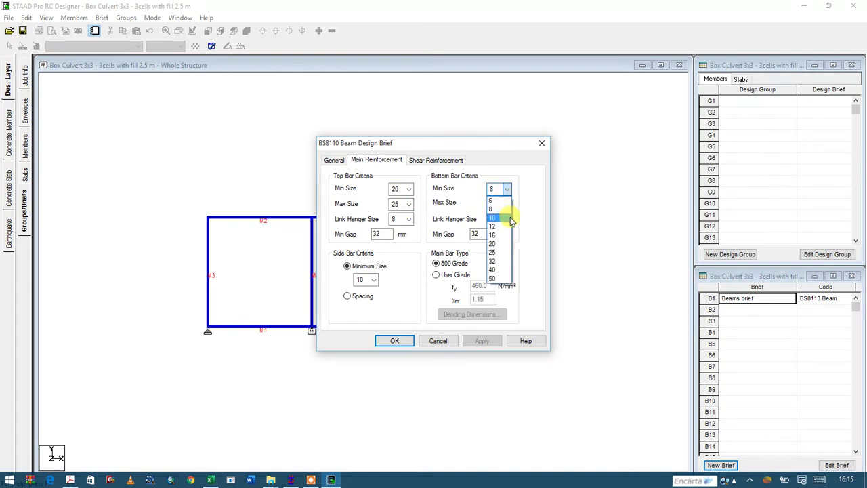
{"action": "left_click", "coordinate": [499, 244]}
{"action": "left_click", "coordinate": [504, 204]}
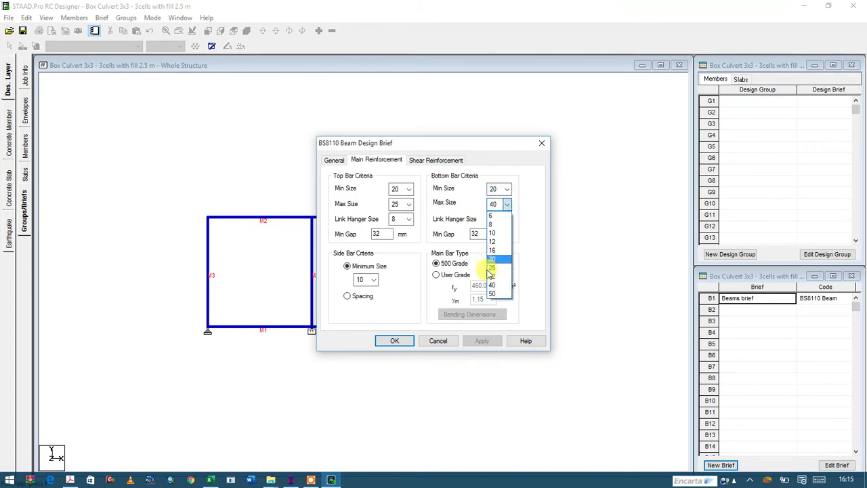
{"action": "left_click", "coordinate": [495, 268]}
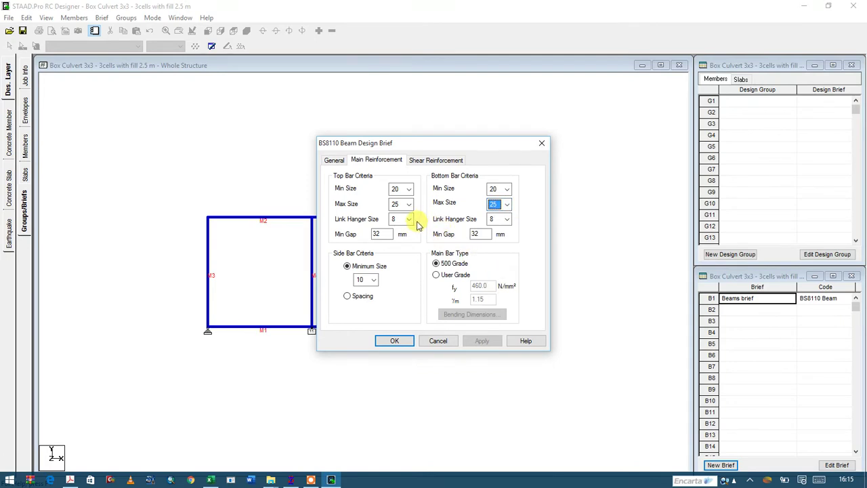
Set the link hanger size to 12 for both the top and the bottom bars
{"action": "left_click", "coordinate": [409, 221]}
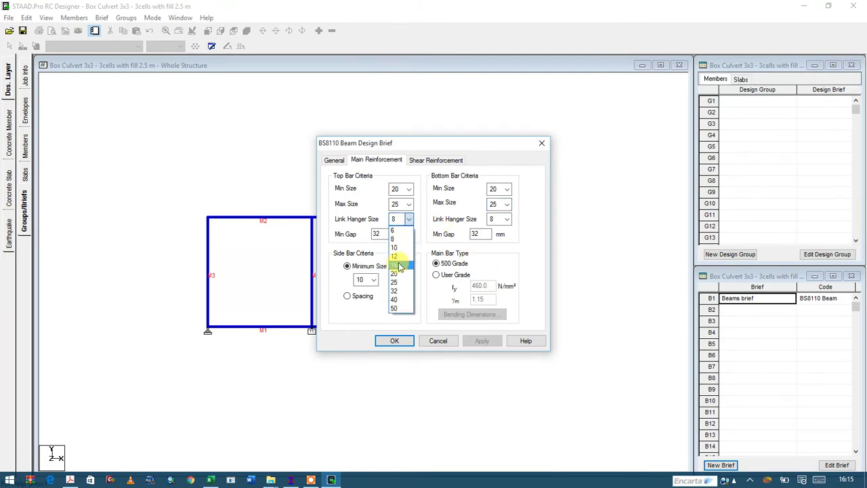
{"action": "left_click", "coordinate": [397, 256]}
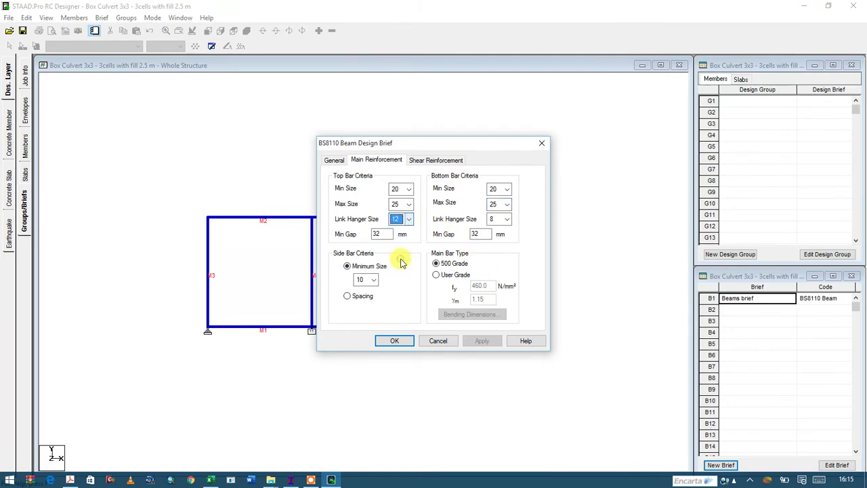
{"action": "left_click", "coordinate": [509, 220]}
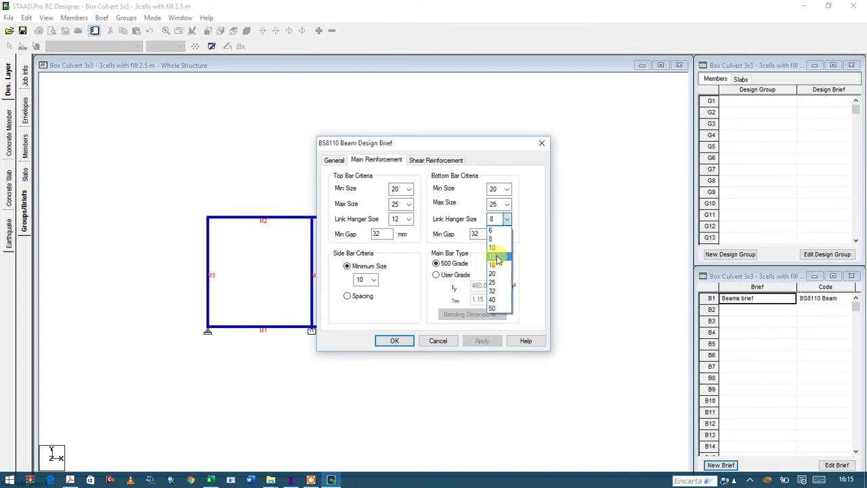
{"action": "left_click", "coordinate": [496, 257]}
Set the top and bottom bars' minimum gap to 75 mm and switch the main bar type to User Grade with fy 460 N/mm²
{"action": "double_click", "coordinate": [376, 234]}
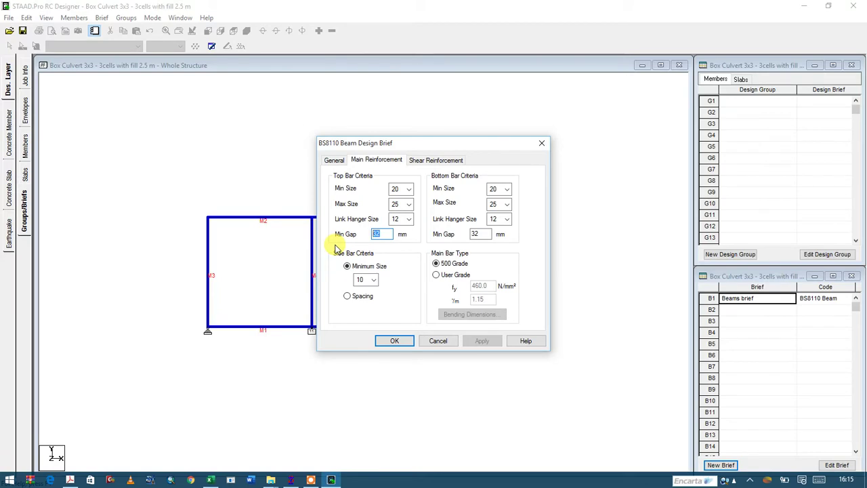
{"action": "type", "text": "75"}
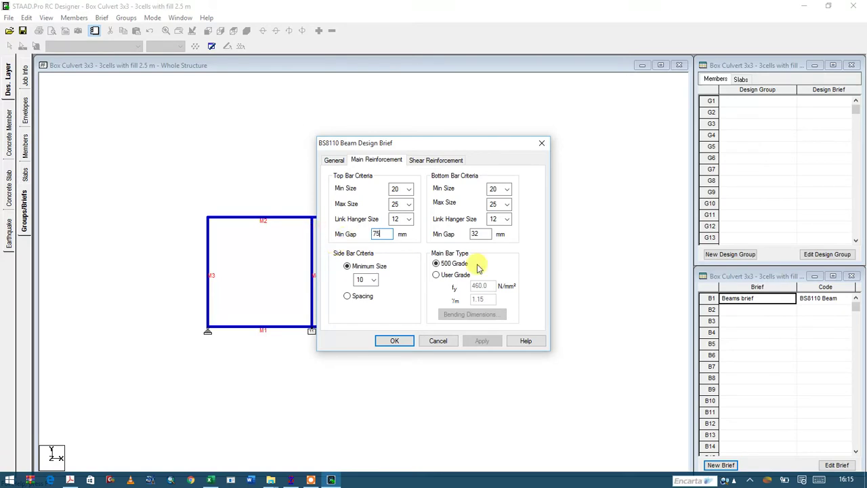
{"action": "double_click", "coordinate": [479, 234]}
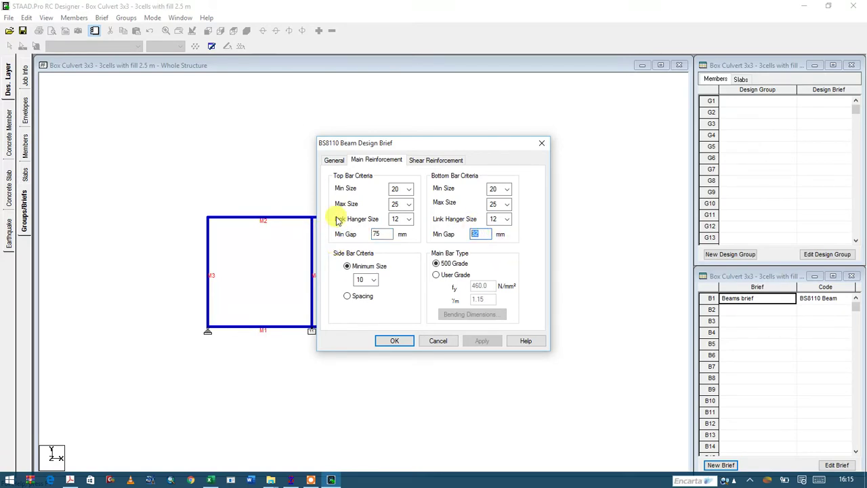
{"action": "left_click", "coordinate": [436, 275]}
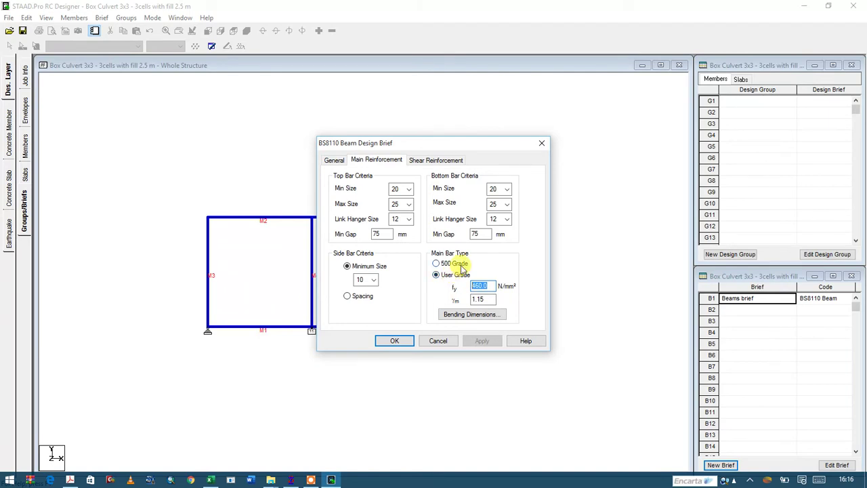
Switch the shear reinforcement's bar type to User Grade with fy 460 N/mm²
{"action": "left_click", "coordinate": [439, 161]}
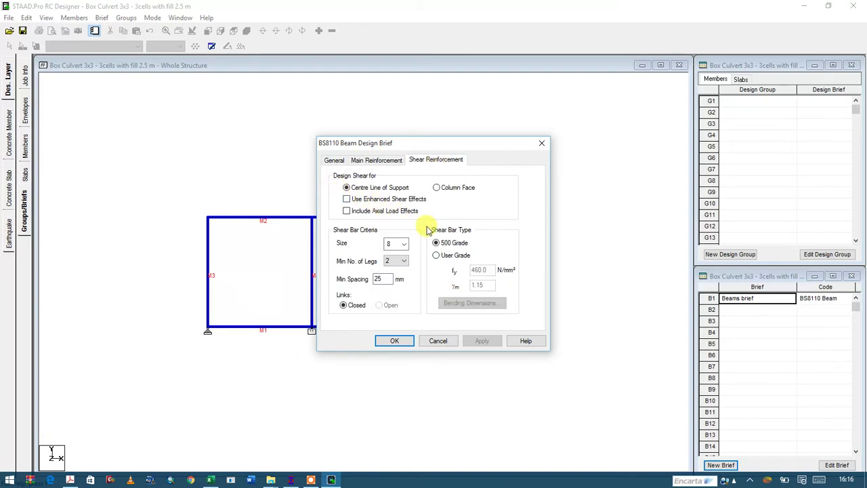
{"action": "left_click", "coordinate": [436, 255]}
{"action": "double_click", "coordinate": [478, 269]}
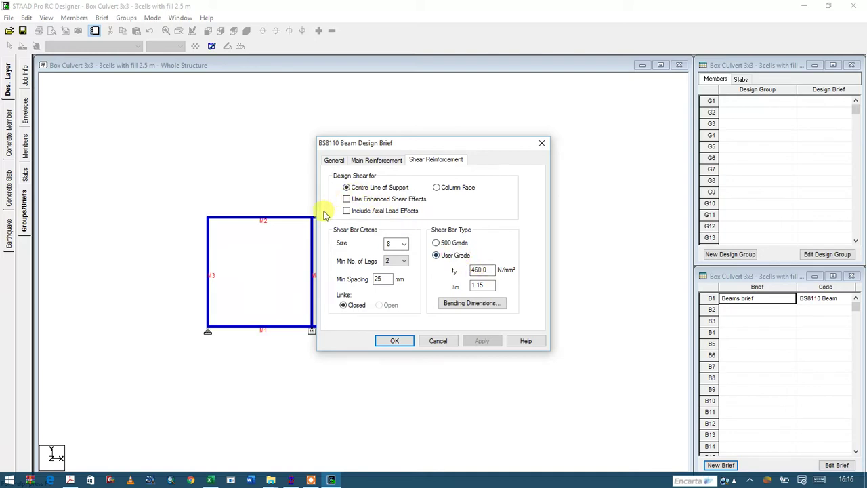
Set the shear bar size to 12 and save the beam design brief
{"action": "left_click", "coordinate": [403, 245]}
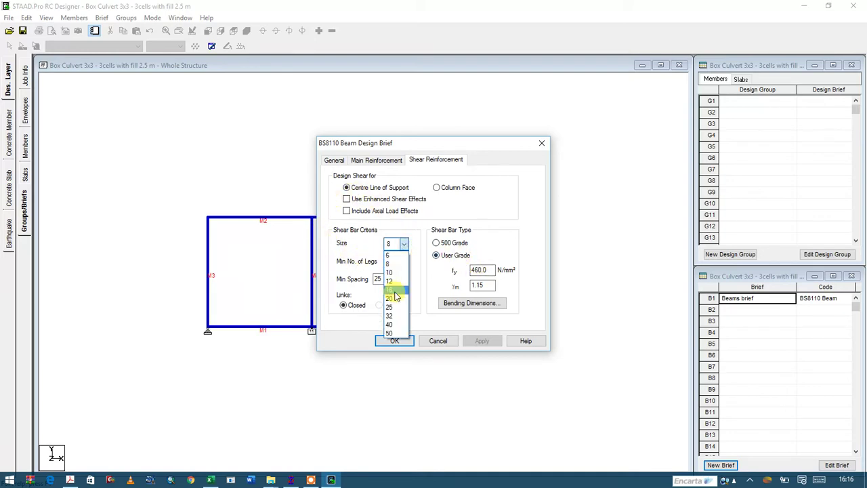
{"action": "left_click", "coordinate": [394, 290]}
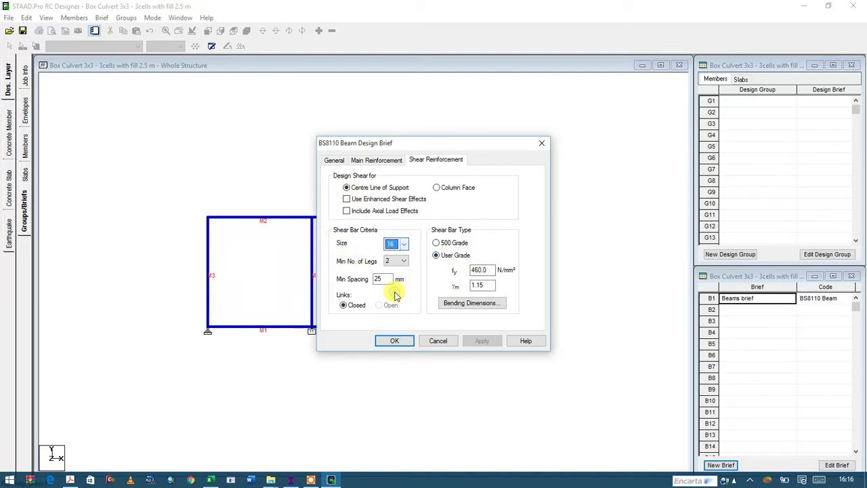
{"action": "left_click", "coordinate": [403, 244]}
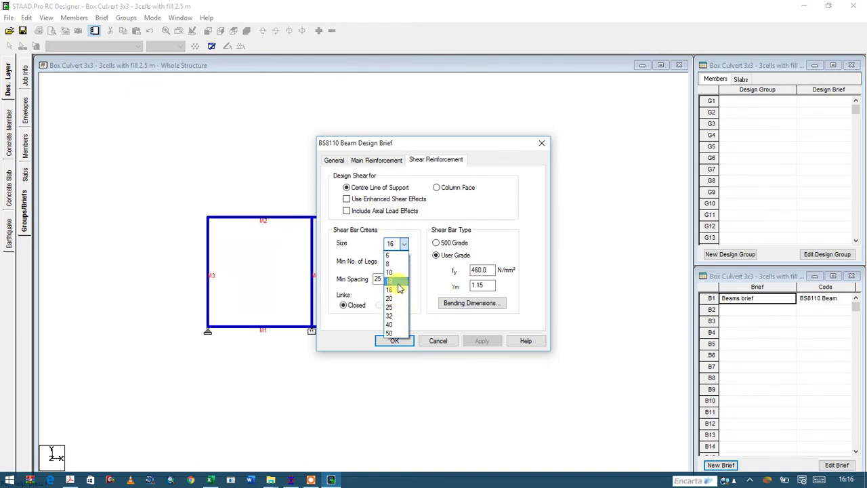
{"action": "left_click", "coordinate": [398, 280]}
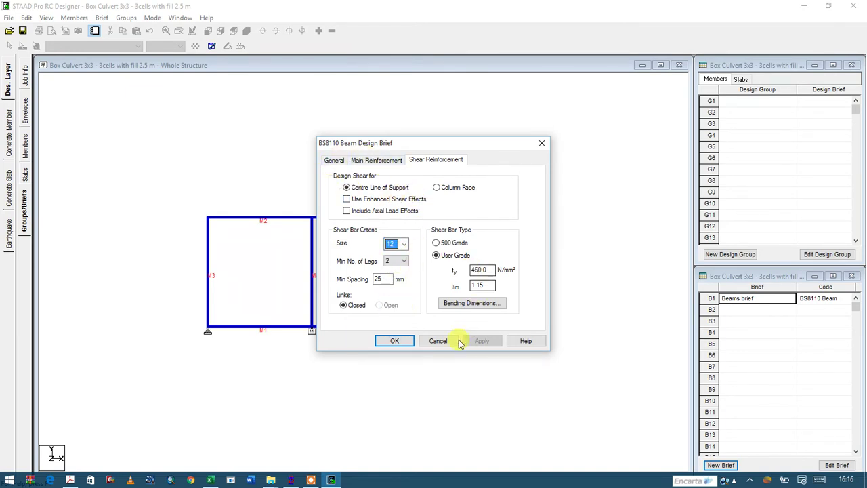
{"action": "left_click", "coordinate": [394, 340]}
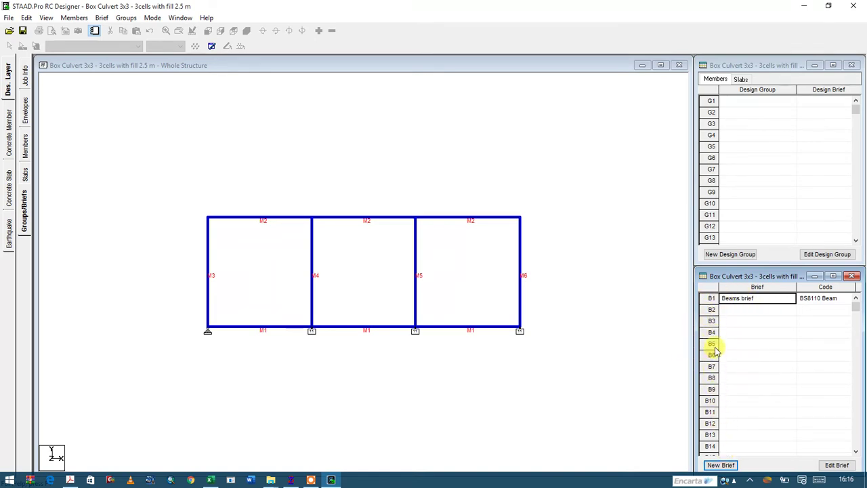
Create a design group named Box Members that uses the Beams brief, and check its member list
{"action": "scroll", "coordinate": [712, 352], "scroll_direction": "down", "scroll_amount": 4}
{"action": "scroll", "coordinate": [712, 363], "scroll_direction": "up", "scroll_amount": 5}
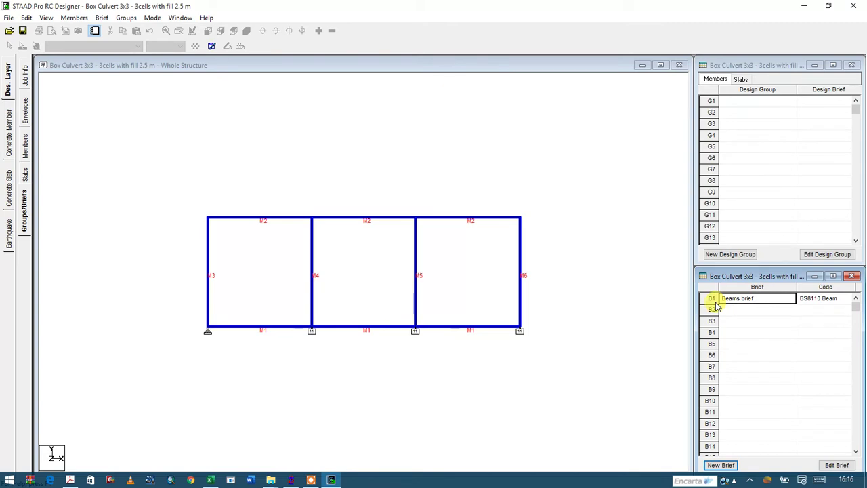
{"action": "left_click", "coordinate": [729, 254]}
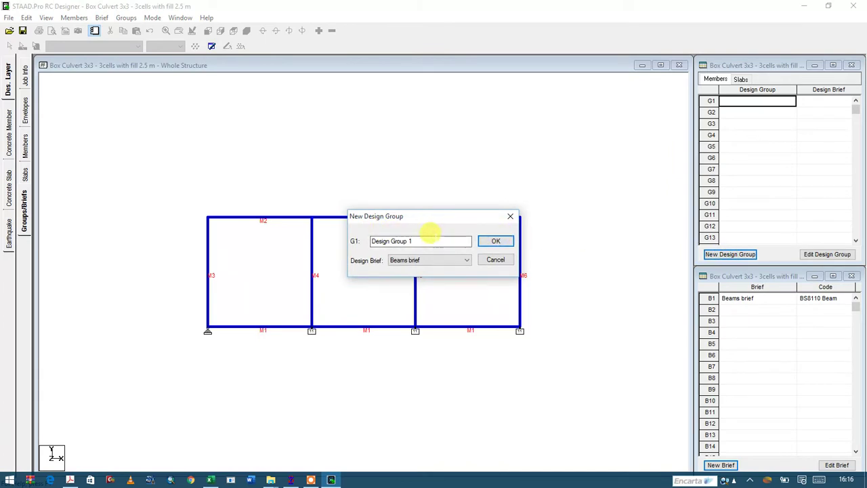
{"action": "left_click_drag", "start_coordinate": [433, 241], "coordinate": [334, 252]}
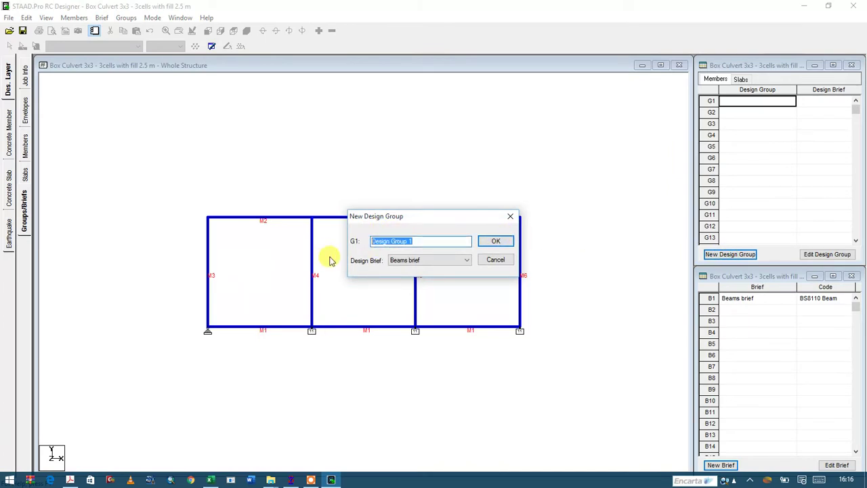
{"action": "type", "text": "Box Members"}
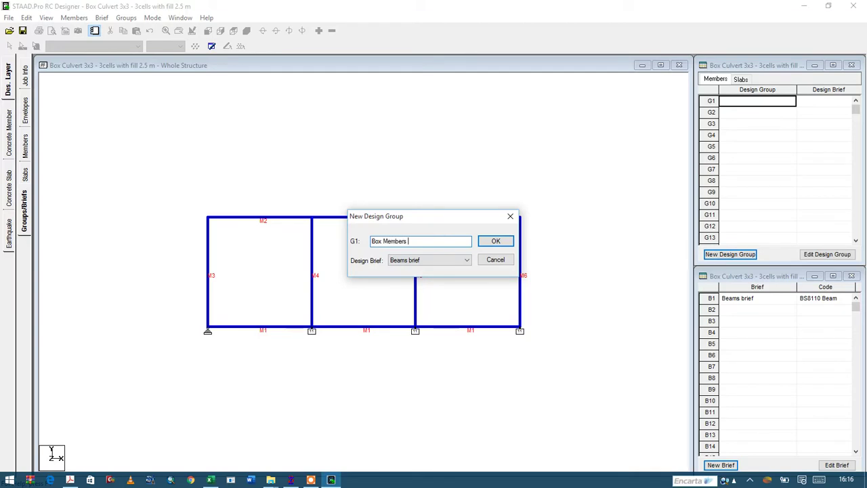
{"action": "left_click", "coordinate": [420, 263]}
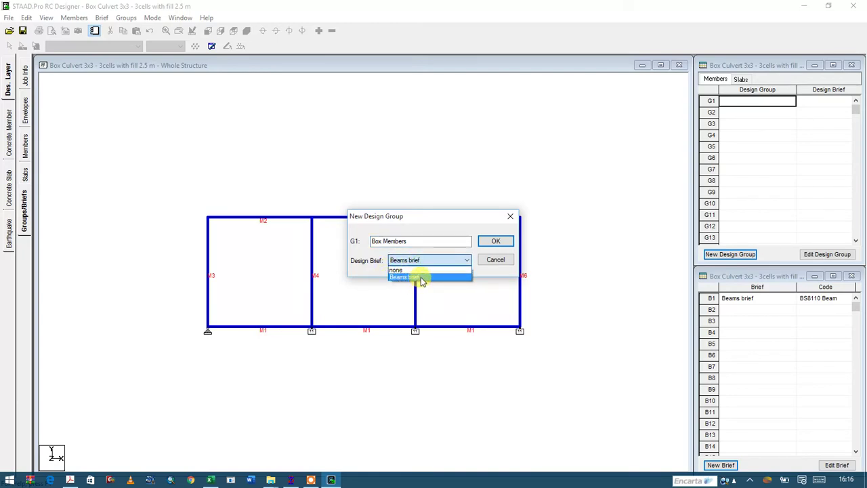
{"action": "left_click", "coordinate": [419, 277]}
{"action": "left_click", "coordinate": [505, 243]}
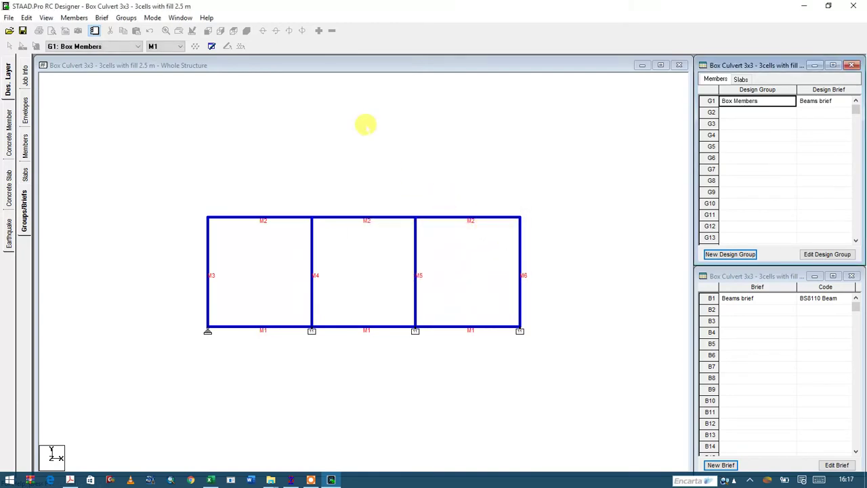
{"action": "left_click", "coordinate": [180, 47]}
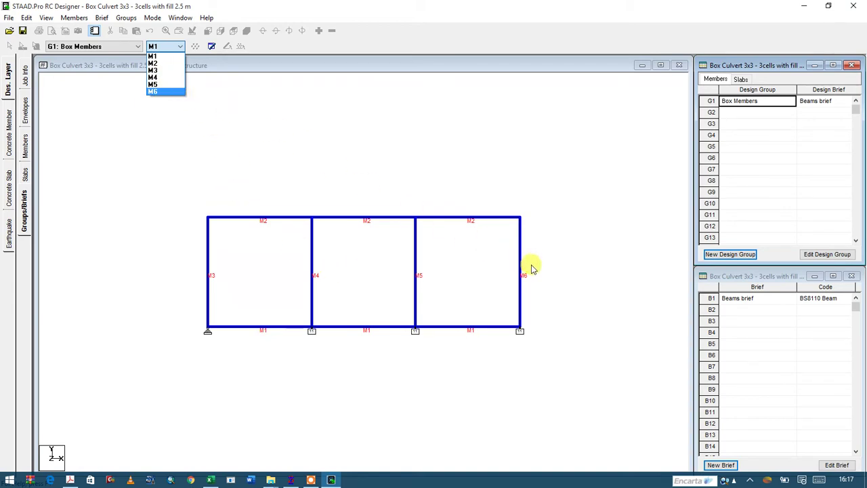
{"action": "left_click", "coordinate": [271, 130]}
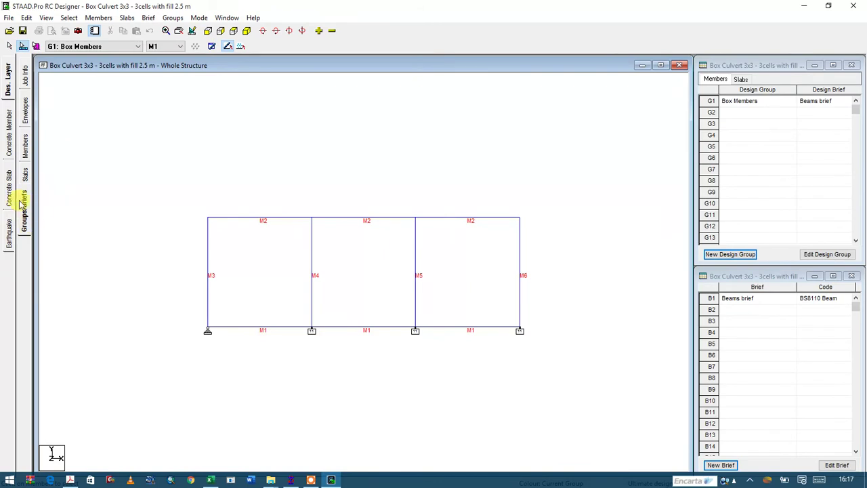
Open the concrete member design summary and examine members M1 to M6 by highlighting them one after another
{"action": "left_click", "coordinate": [10, 141]}
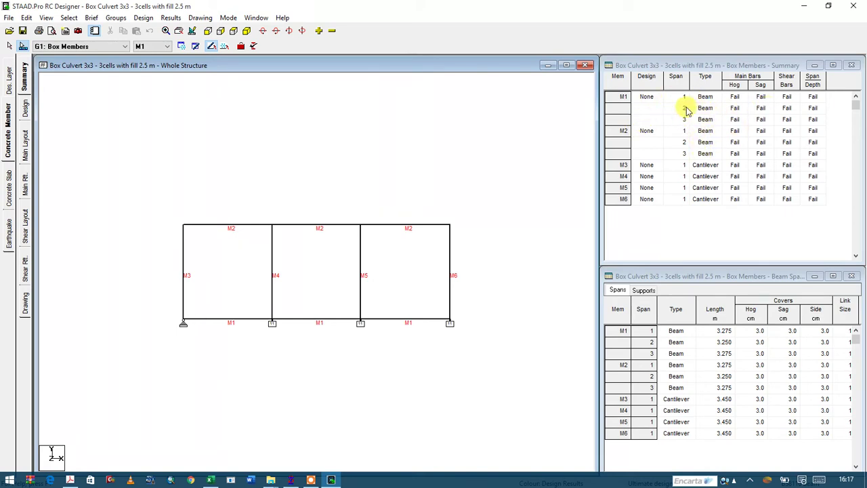
{"action": "left_click", "coordinate": [621, 99]}
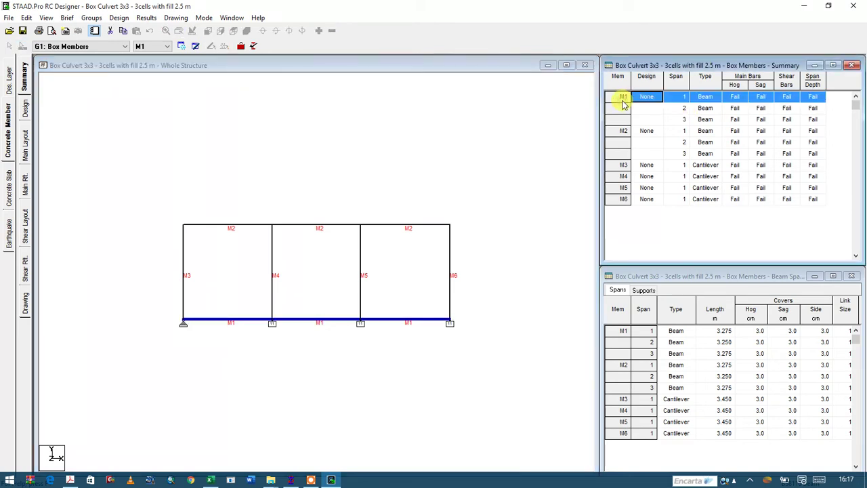
{"action": "left_click", "coordinate": [616, 133]}
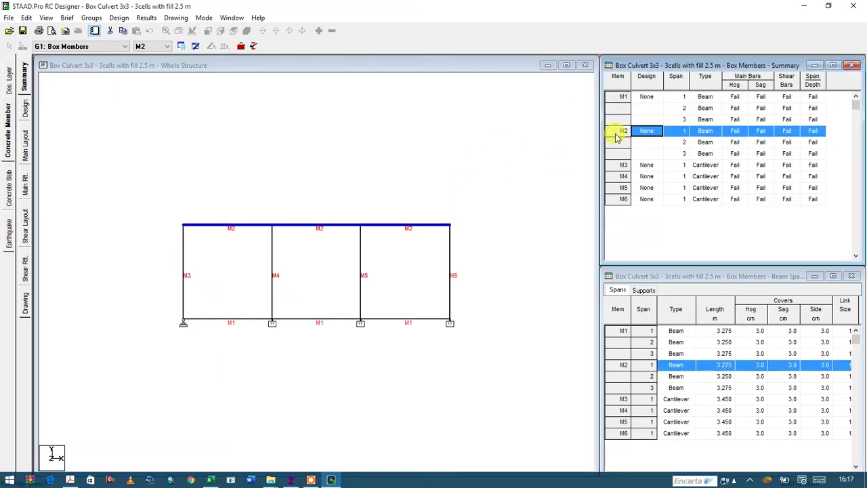
{"action": "left_click", "coordinate": [622, 166]}
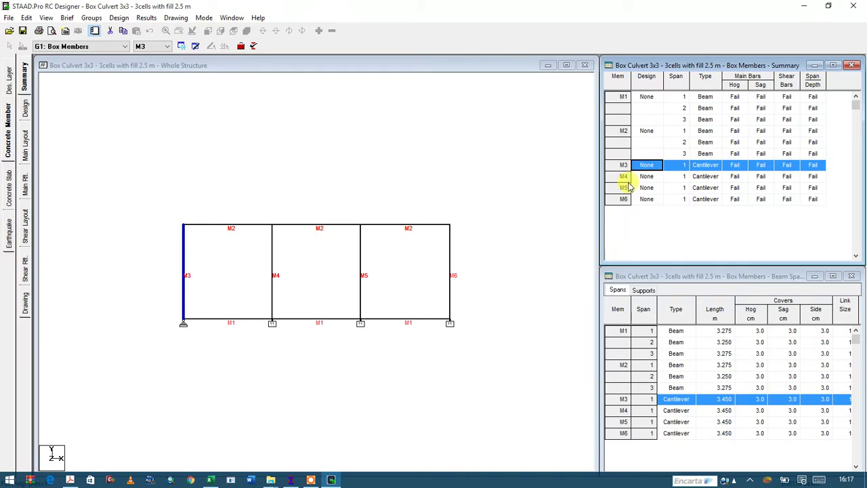
{"action": "left_click", "coordinate": [625, 177]}
{"action": "left_click", "coordinate": [626, 188]}
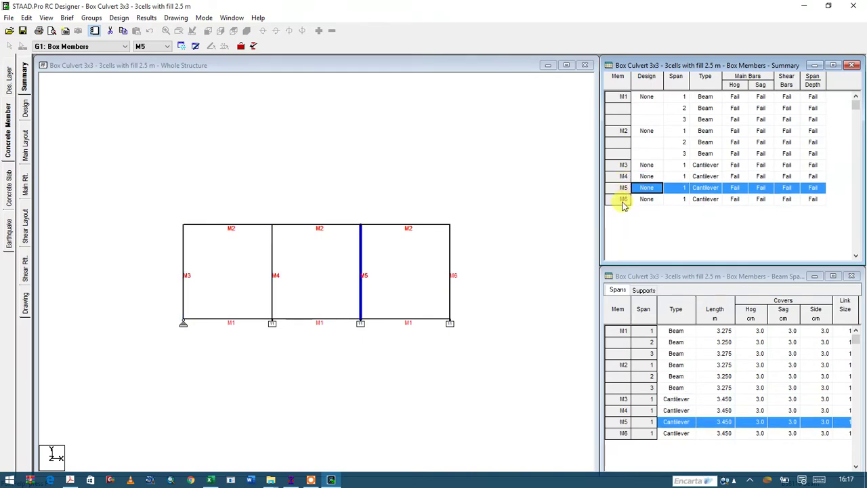
{"action": "left_click", "coordinate": [623, 201]}
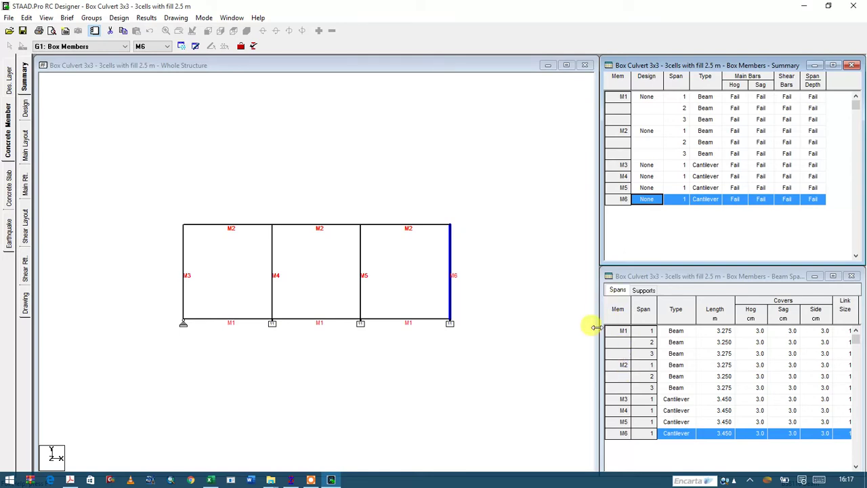
Examine the beam spans table, checking the span lengths of member M1 one after another
{"action": "left_click", "coordinate": [722, 331]}
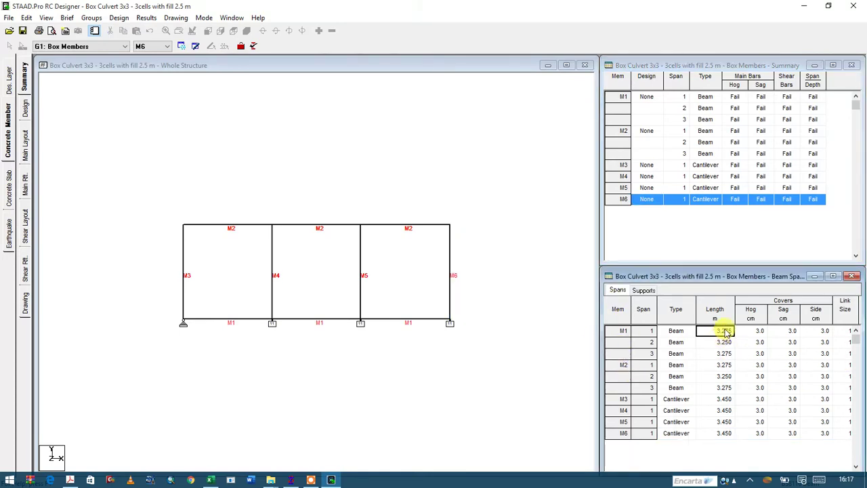
{"action": "left_click", "coordinate": [722, 343]}
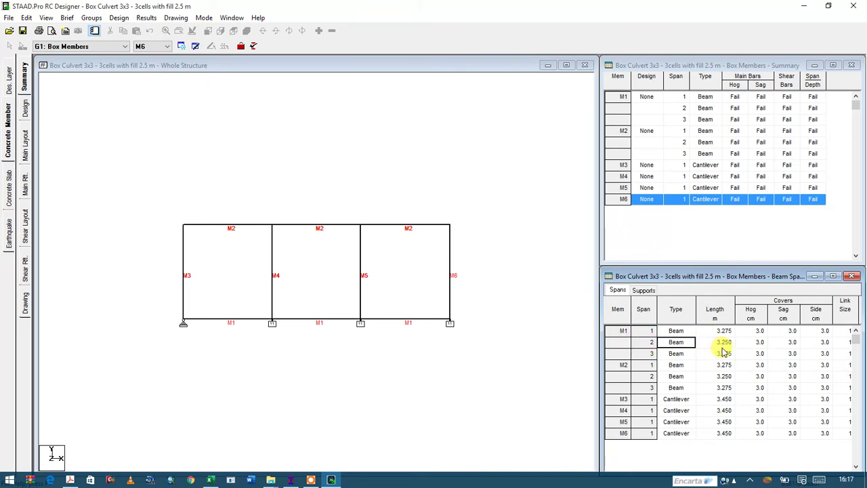
{"action": "left_click", "coordinate": [617, 331]}
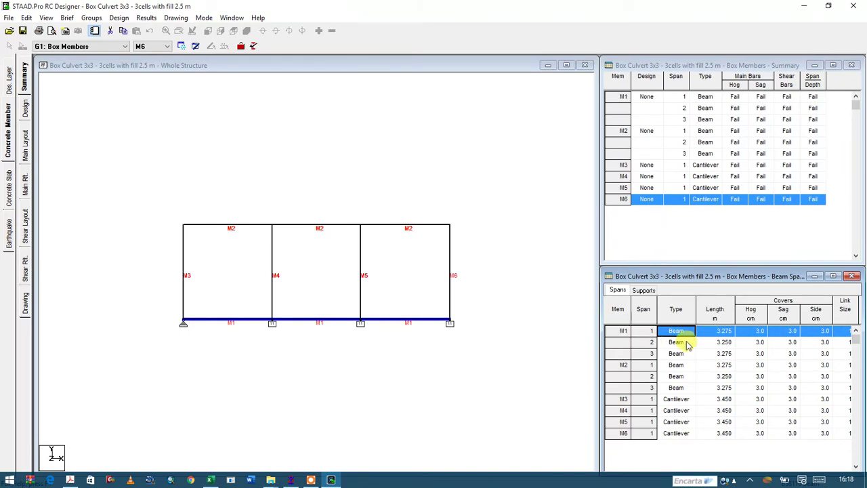
{"action": "left_click", "coordinate": [723, 333]}
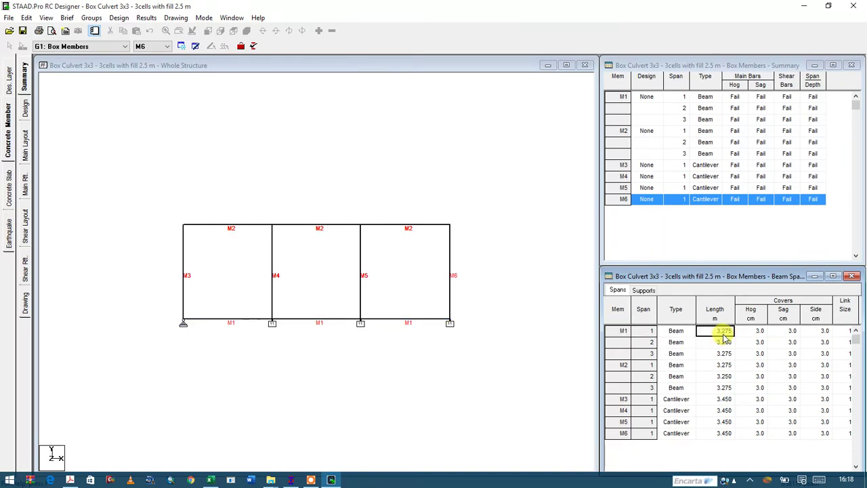
{"action": "left_click", "coordinate": [719, 344]}
{"action": "left_click", "coordinate": [721, 356]}
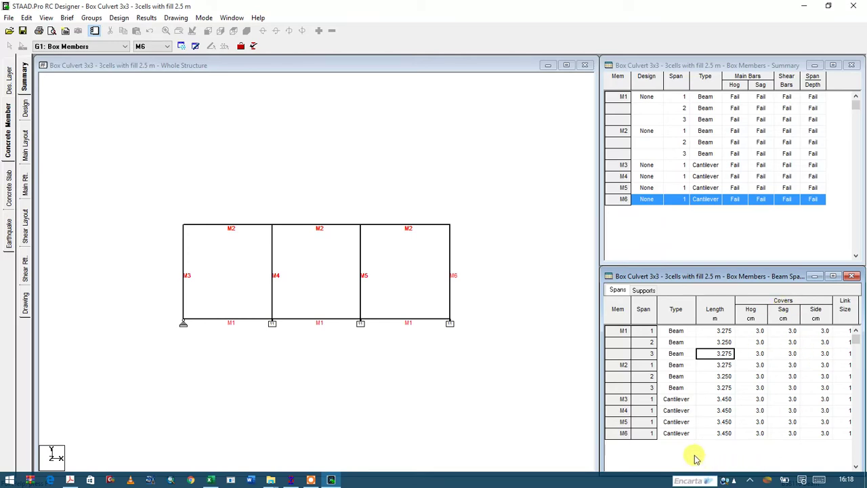
{"action": "scroll", "coordinate": [796, 357], "scroll_direction": "down", "scroll_amount": 1}
{"action": "scroll", "coordinate": [813, 355], "scroll_direction": "down", "scroll_amount": 2}
{"action": "scroll", "coordinate": [715, 354], "scroll_direction": "up", "scroll_amount": 3}
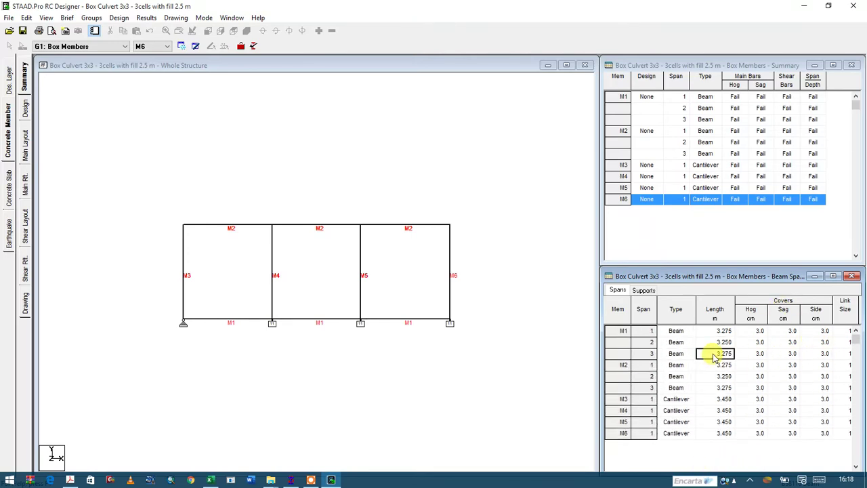
Open the supports table and change member M1's support type to Fixed at nodes N1 and N3
{"action": "left_click", "coordinate": [643, 290]}
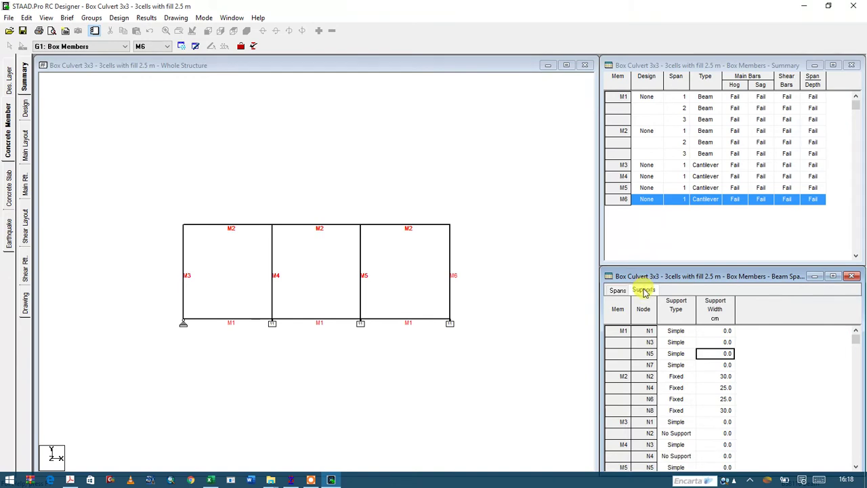
{"action": "scroll", "coordinate": [698, 389], "scroll_direction": "down", "scroll_amount": 2}
{"action": "scroll", "coordinate": [685, 365], "scroll_direction": "up", "scroll_amount": 2}
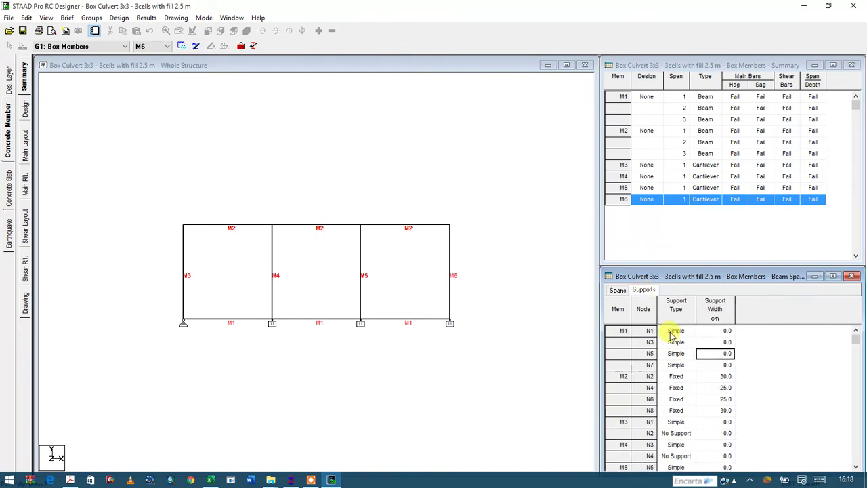
{"action": "left_click", "coordinate": [678, 332]}
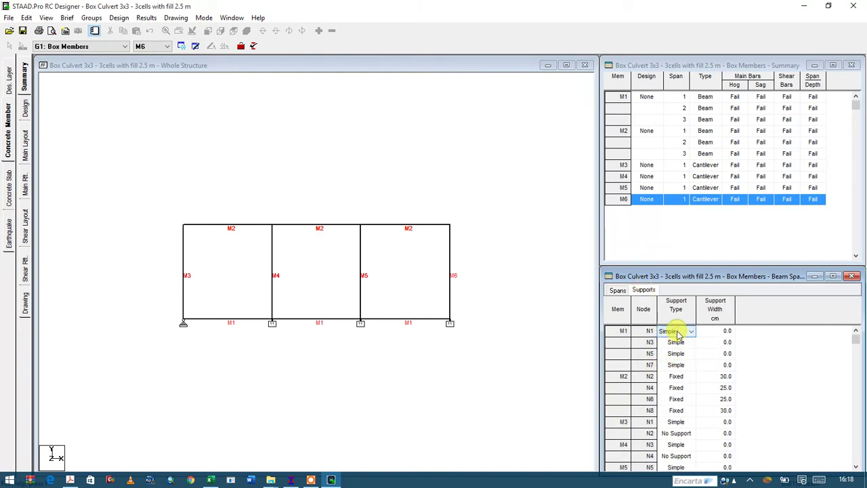
{"action": "left_click", "coordinate": [678, 333]}
{"action": "left_click", "coordinate": [676, 342]}
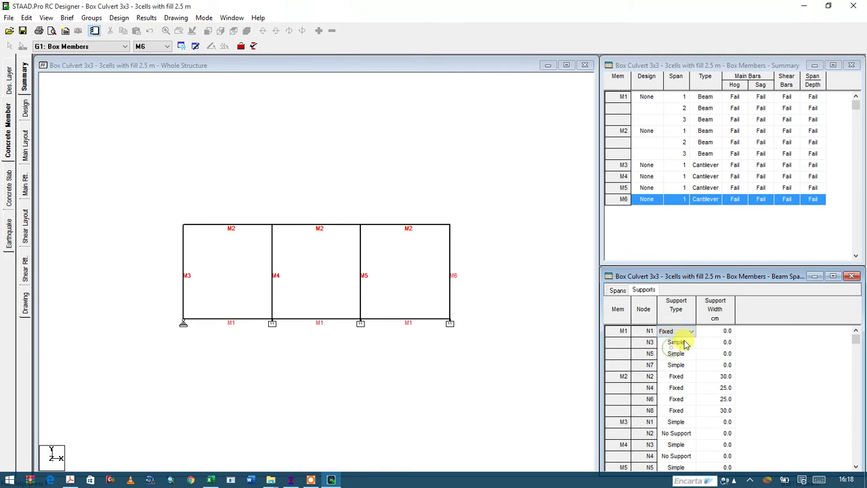
{"action": "left_click", "coordinate": [677, 342]}
{"action": "left_click", "coordinate": [677, 355]}
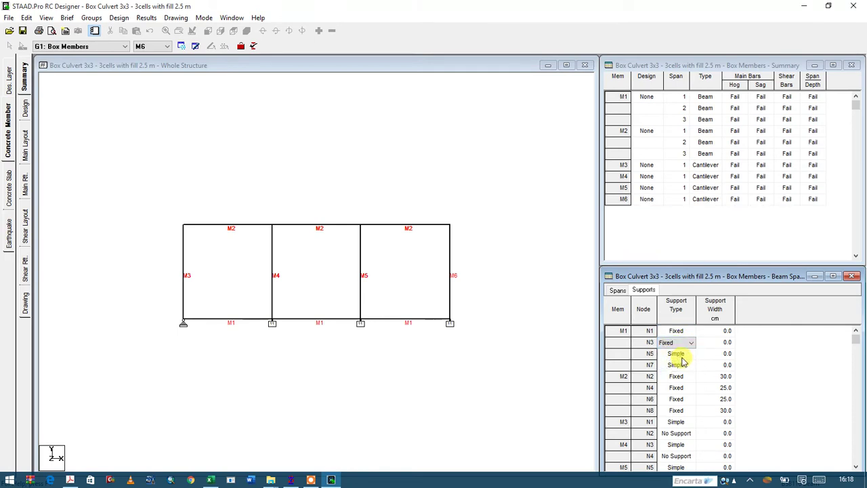
Change member M1's support type to Fixed at nodes N5 and N7
{"action": "left_click", "coordinate": [680, 365]}
{"action": "left_click", "coordinate": [679, 376]}
{"action": "left_click", "coordinate": [680, 378]}
{"action": "left_click", "coordinate": [670, 393]}
{"action": "left_click", "coordinate": [678, 354]}
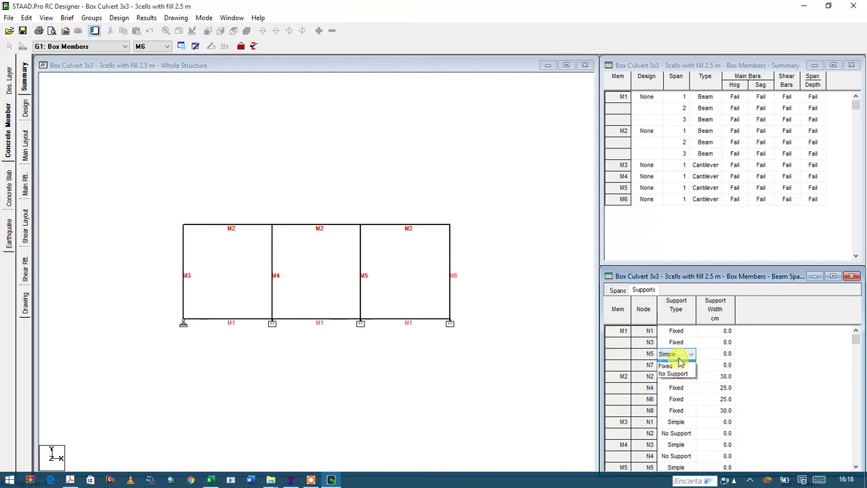
{"action": "left_click", "coordinate": [679, 362]}
{"action": "left_click", "coordinate": [683, 366]}
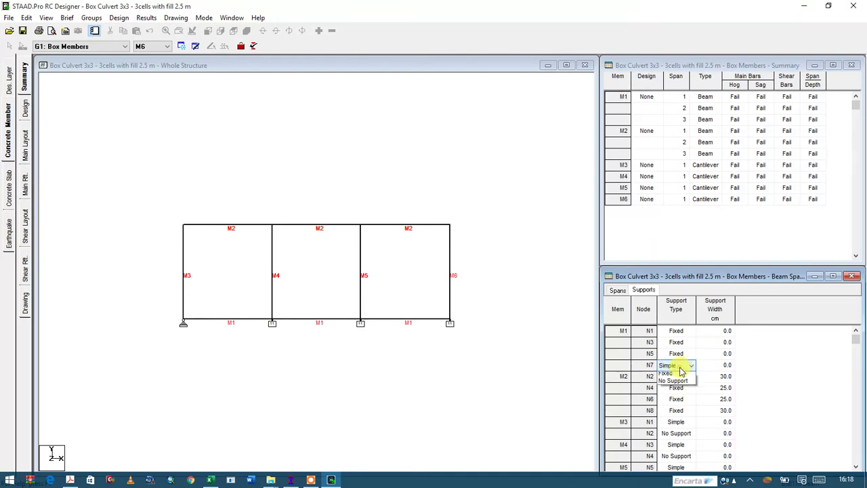
{"action": "left_click", "coordinate": [679, 386]}
Change member M3's support type to Fixed at nodes N1 and N2
{"action": "left_click", "coordinate": [684, 411]}
{"action": "left_click", "coordinate": [680, 419]}
{"action": "left_click", "coordinate": [690, 421]}
{"action": "left_click", "coordinate": [679, 434]}
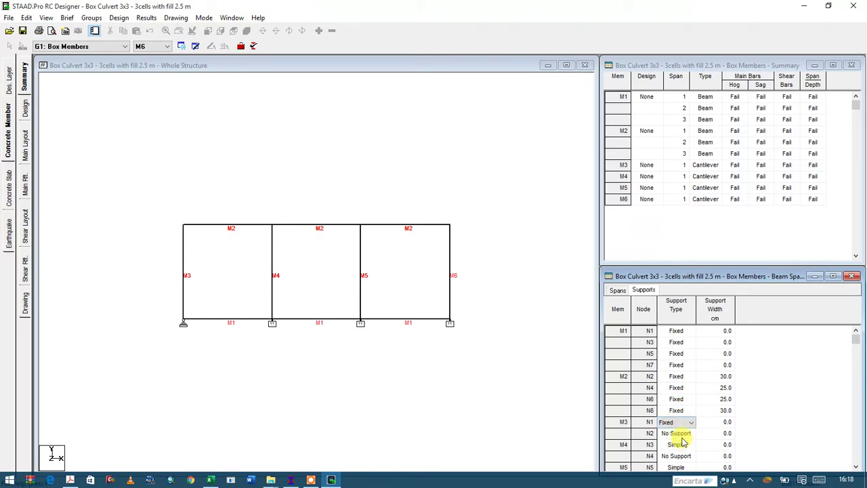
{"action": "left_click", "coordinate": [681, 435]}
{"action": "left_click", "coordinate": [685, 455]}
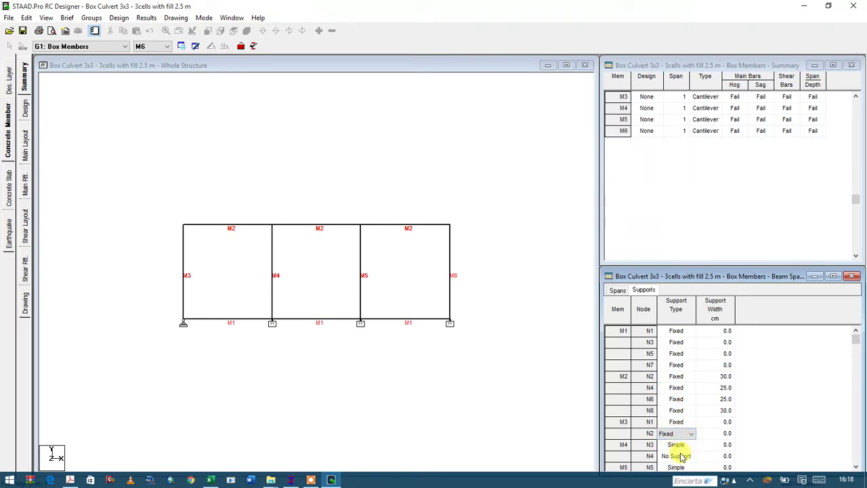
Change member M4's support type to Fixed at nodes N3 and N4
{"action": "left_click", "coordinate": [681, 455]}
{"action": "left_click", "coordinate": [686, 455]}
{"action": "left_click", "coordinate": [678, 466]}
{"action": "left_click", "coordinate": [681, 446]}
{"action": "left_click", "coordinate": [681, 447]}
{"action": "left_click", "coordinate": [677, 462]}
{"action": "left_click", "coordinate": [675, 413]}
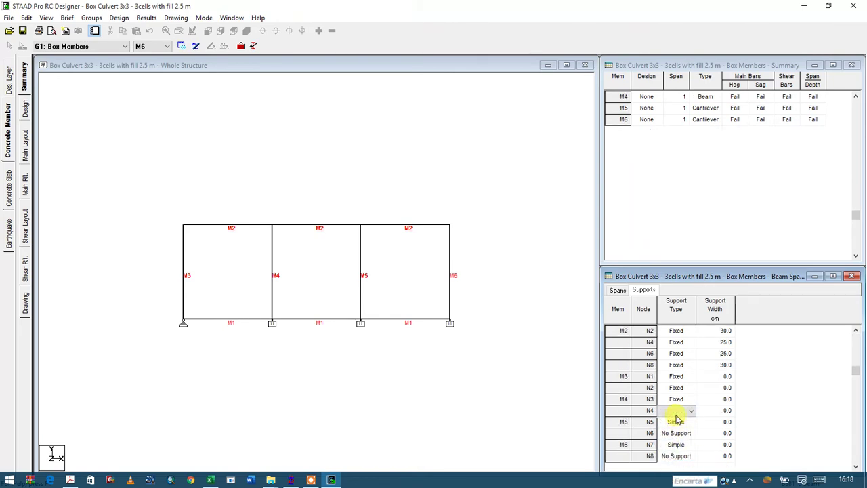
Set the support type to Fixed for M5 at N5 and N6 and for M6 at N7 and N8, and review the supports list
{"action": "left_click", "coordinate": [681, 433]}
{"action": "left_click", "coordinate": [679, 433]}
{"action": "left_click", "coordinate": [676, 444]}
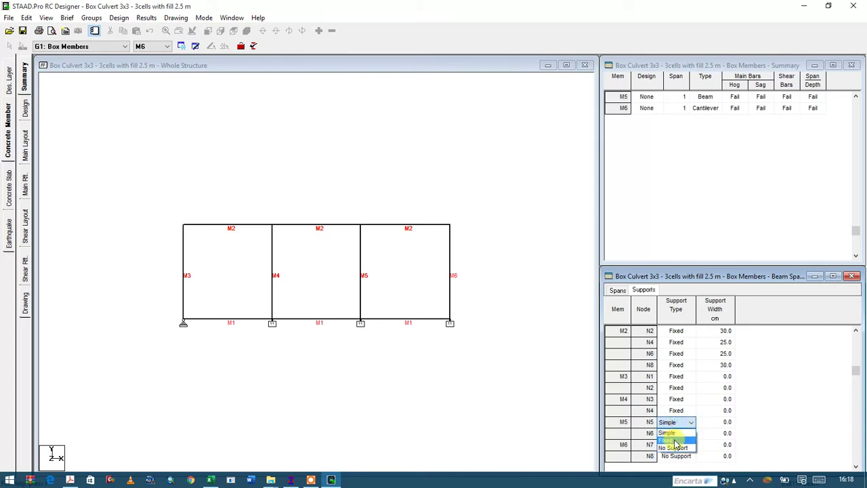
{"action": "left_click", "coordinate": [677, 444]}
{"action": "left_click", "coordinate": [677, 461]}
{"action": "left_click", "coordinate": [686, 457]}
{"action": "left_click", "coordinate": [687, 457]}
{"action": "left_click", "coordinate": [667, 474]}
{"action": "left_click", "coordinate": [623, 433]}
{"action": "scroll", "coordinate": [629, 408], "scroll_direction": "up", "scroll_amount": 2}
{"action": "scroll", "coordinate": [630, 393], "scroll_direction": "down", "scroll_amount": 3}
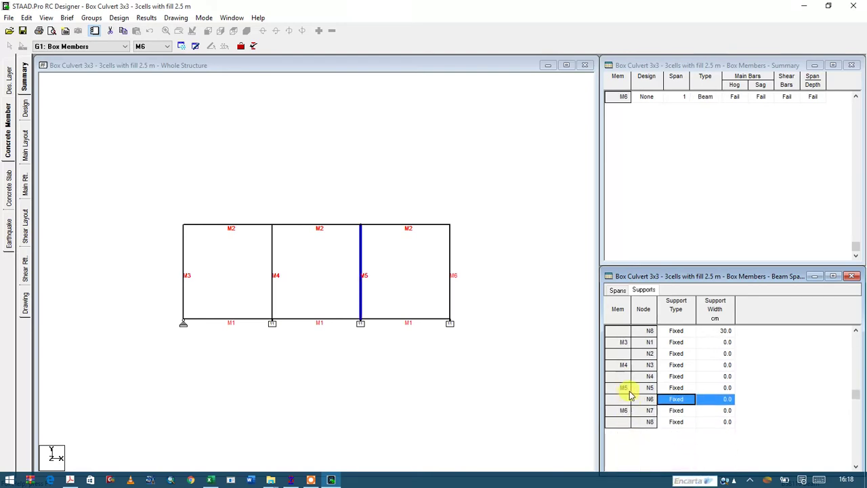
{"action": "scroll", "coordinate": [637, 390], "scroll_direction": "up", "scroll_amount": 3}
{"action": "scroll", "coordinate": [640, 338], "scroll_direction": "down", "scroll_amount": 2}
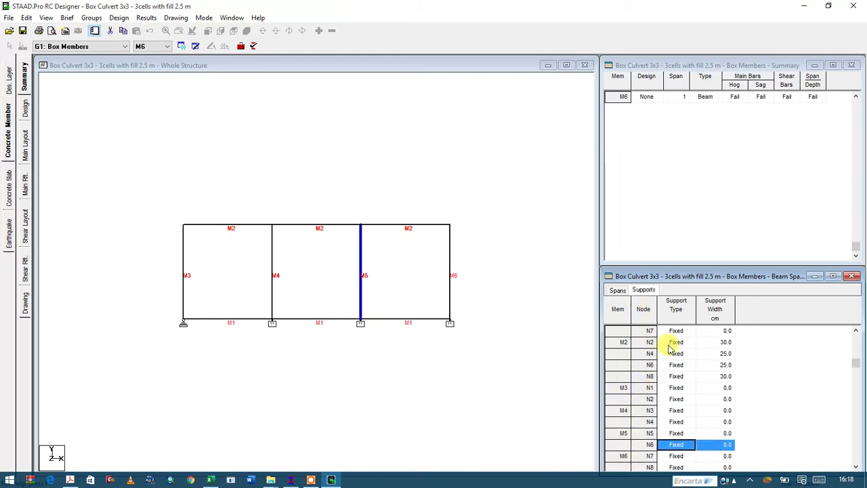
Open the design options for Box Members, clear the selected members, and select M1, M2 and M6 for design
{"action": "left_click", "coordinate": [25, 108]}
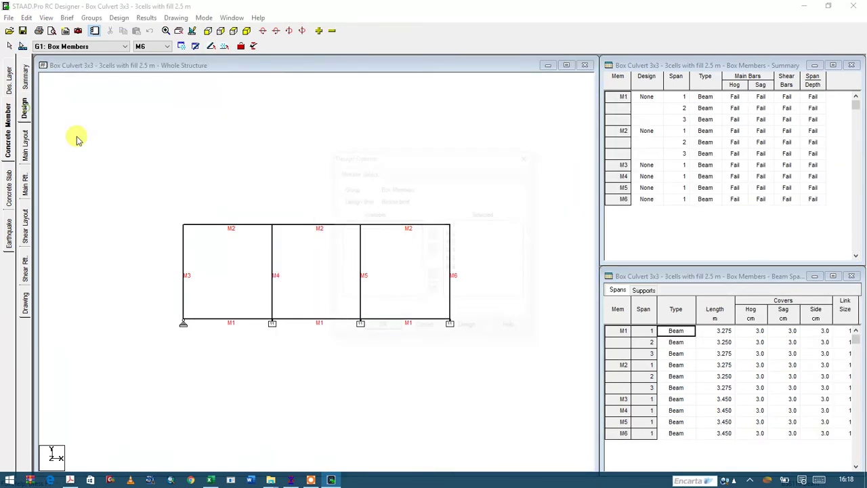
{"action": "left_click_drag", "start_coordinate": [397, 161], "coordinate": [582, 160]}
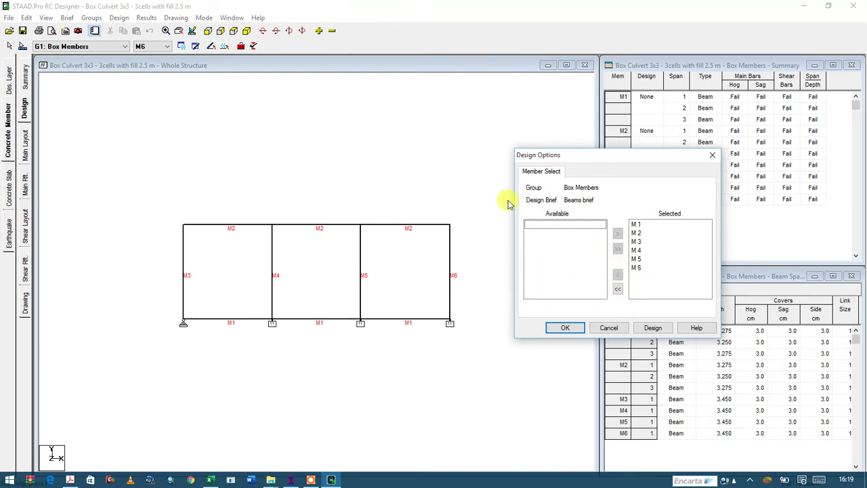
{"action": "left_click", "coordinate": [617, 289]}
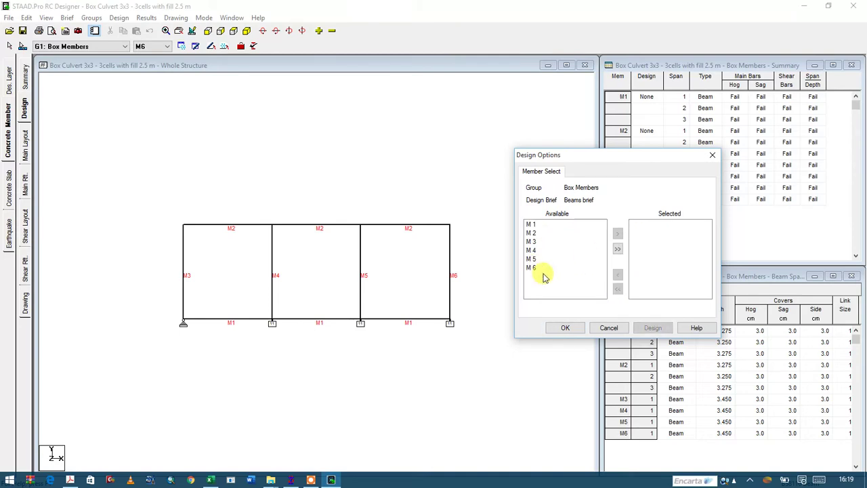
{"action": "left_click", "coordinate": [532, 225]}
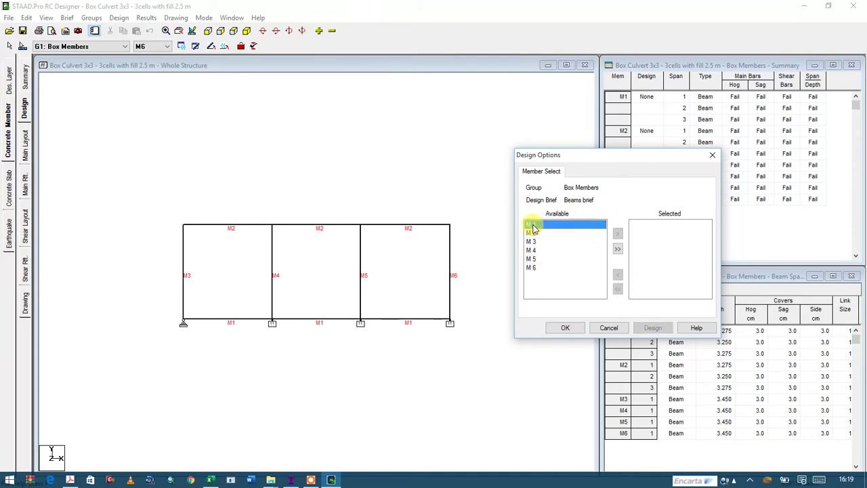
{"action": "left_click", "coordinate": [616, 236]}
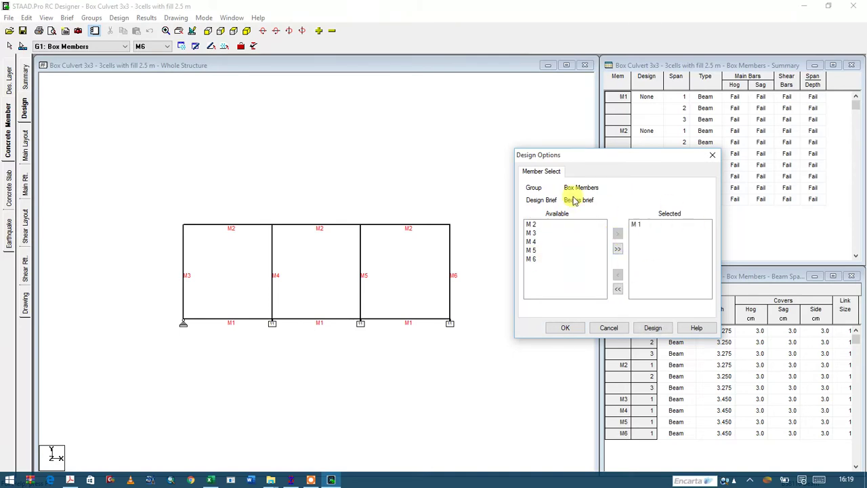
{"action": "left_click", "coordinate": [532, 226]}
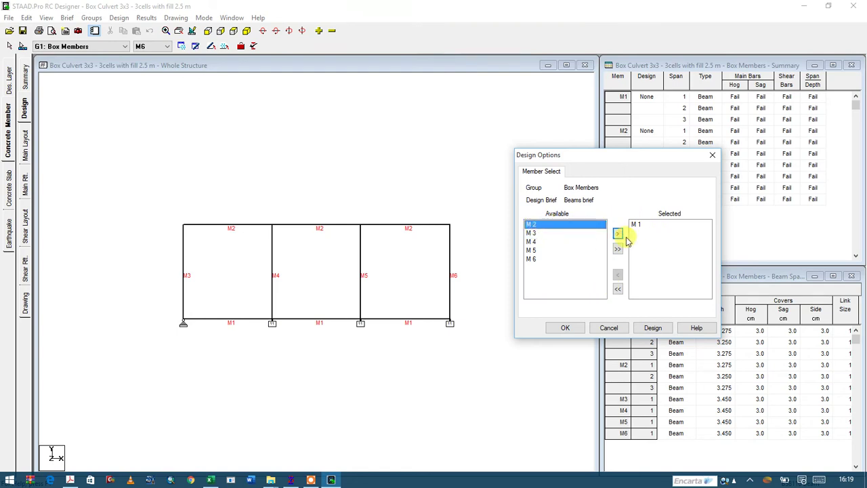
{"action": "left_click", "coordinate": [618, 234]}
{"action": "left_click", "coordinate": [533, 226]}
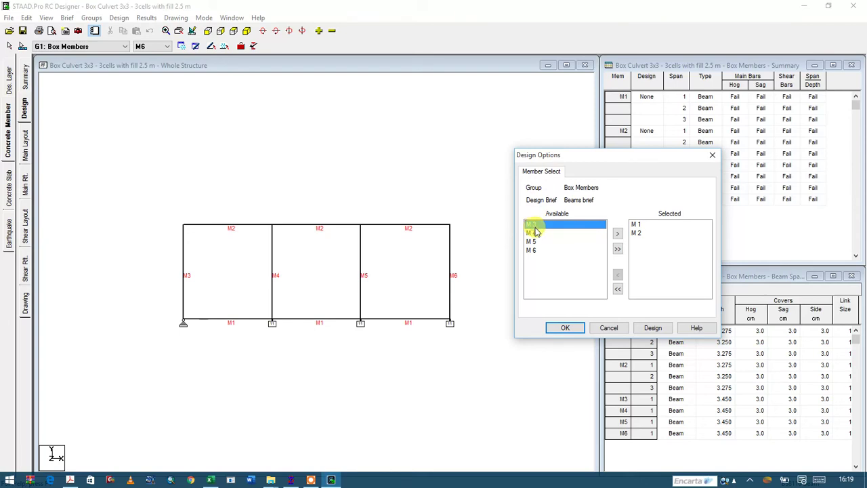
{"action": "left_click", "coordinate": [533, 252]}
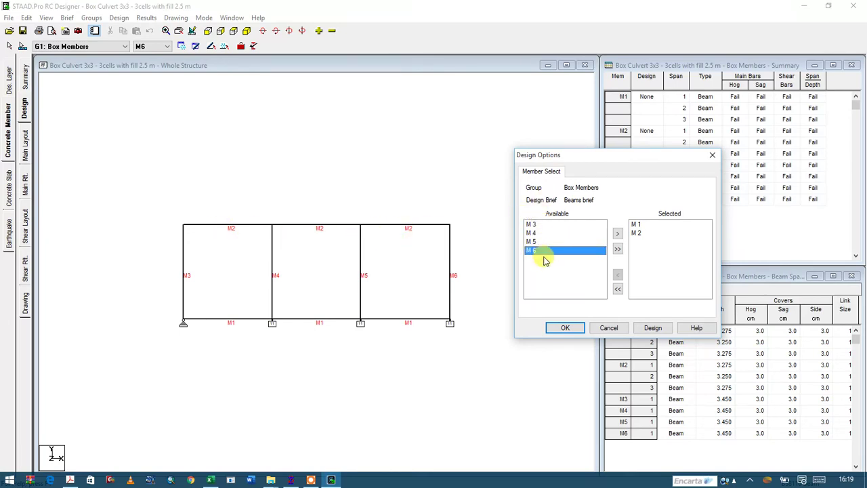
{"action": "left_click", "coordinate": [617, 233]}
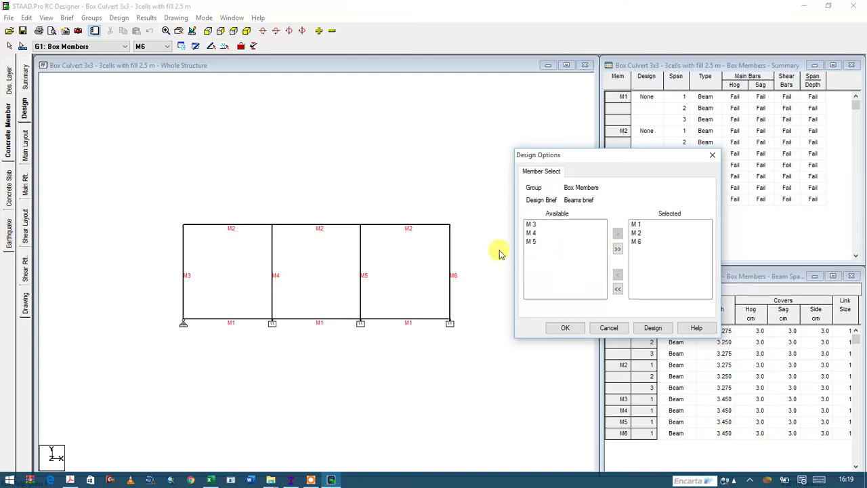
Add M4 to the members selected for design, run the design, and check M3 and M5 in the summary
{"action": "left_click", "coordinate": [534, 242]}
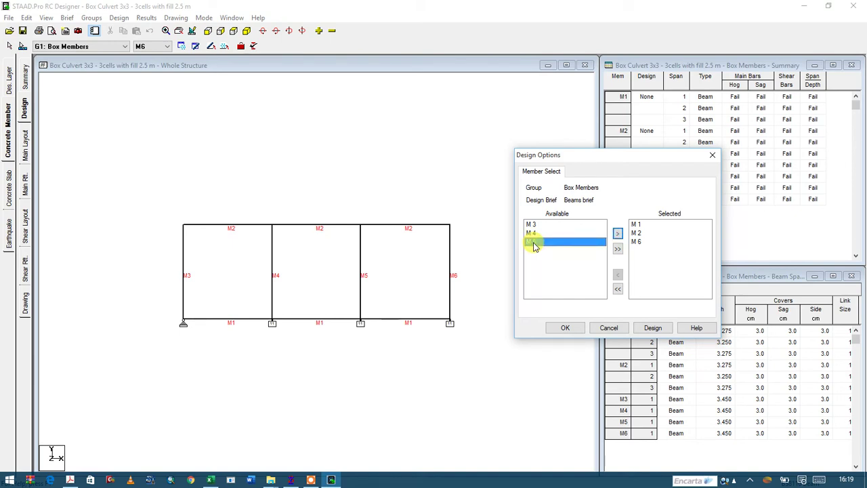
{"action": "left_click", "coordinate": [533, 225]}
{"action": "left_click", "coordinate": [533, 233]}
{"action": "left_click", "coordinate": [617, 232]}
{"action": "left_click", "coordinate": [653, 328]}
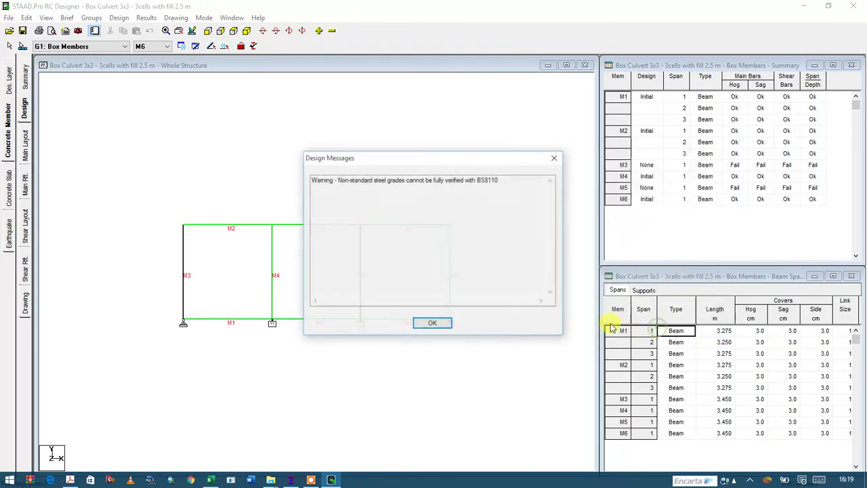
{"action": "left_click", "coordinate": [432, 324]}
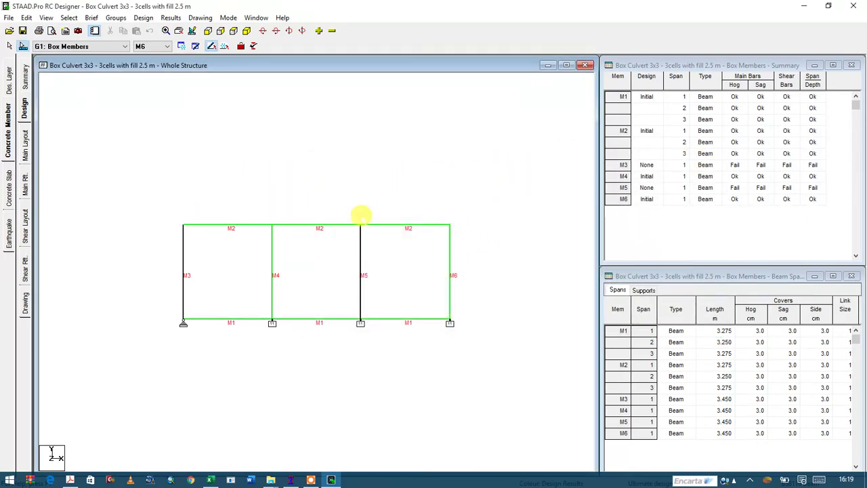
{"action": "left_click", "coordinate": [623, 166]}
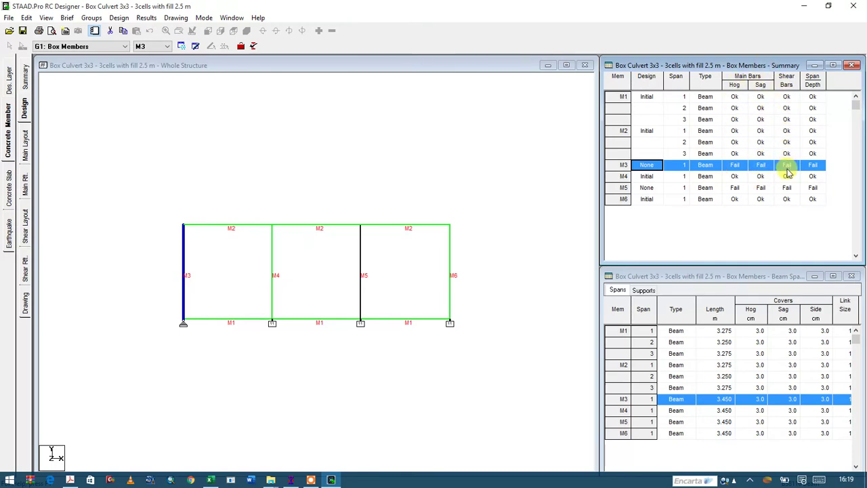
{"action": "left_click", "coordinate": [622, 190]}
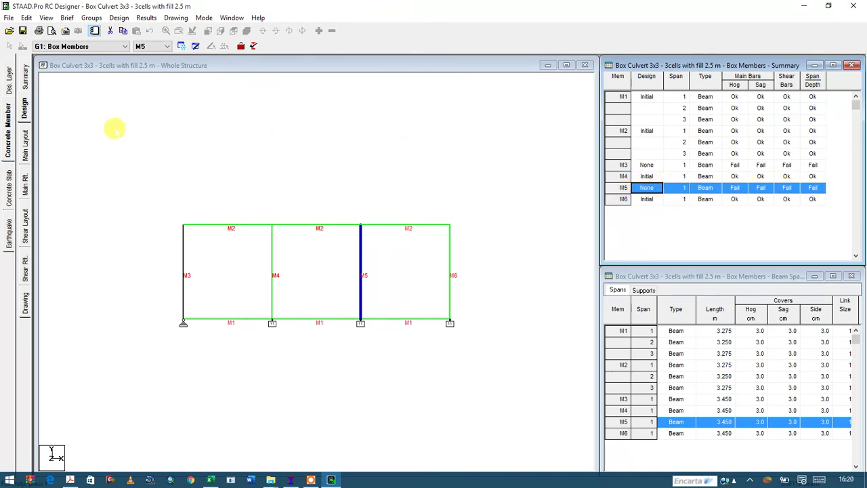
Select all Box Members, M1 to M6, in the design options and run the design
{"action": "left_click", "coordinate": [25, 139]}
{"action": "left_click", "coordinate": [24, 107]}
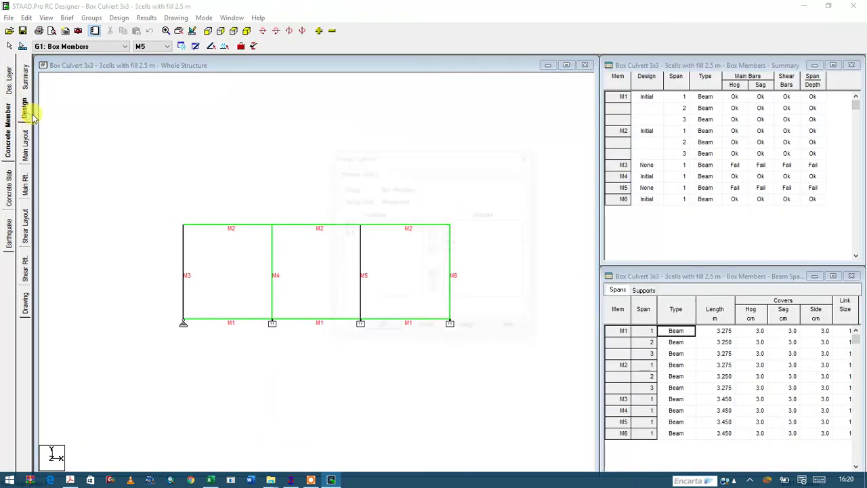
{"action": "left_click", "coordinate": [433, 249]}
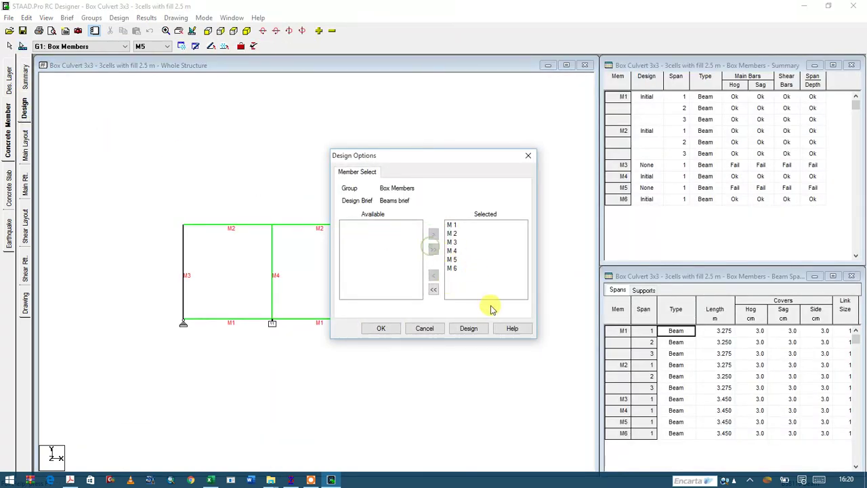
{"action": "left_click", "coordinate": [470, 330]}
{"action": "left_click", "coordinate": [433, 323]}
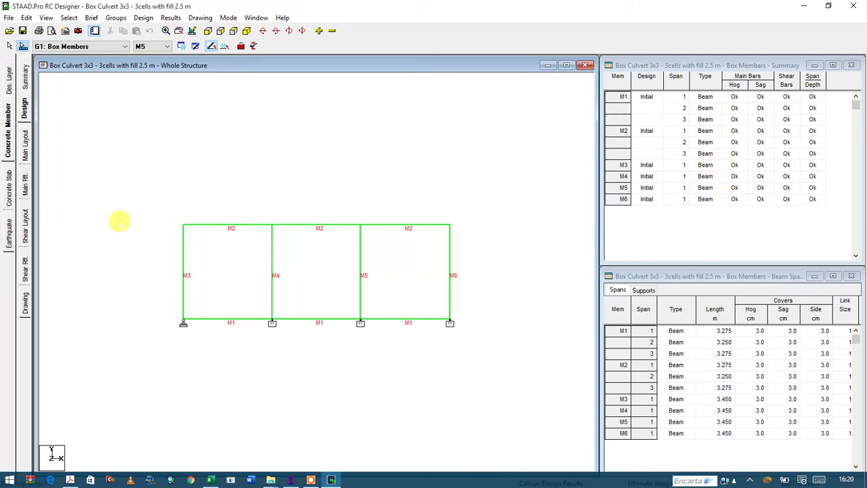
Open the main reinforcement layout for M1, move the section cut to 0.43 m, and inspect the bars and the layout along the member
{"action": "left_click", "coordinate": [26, 144]}
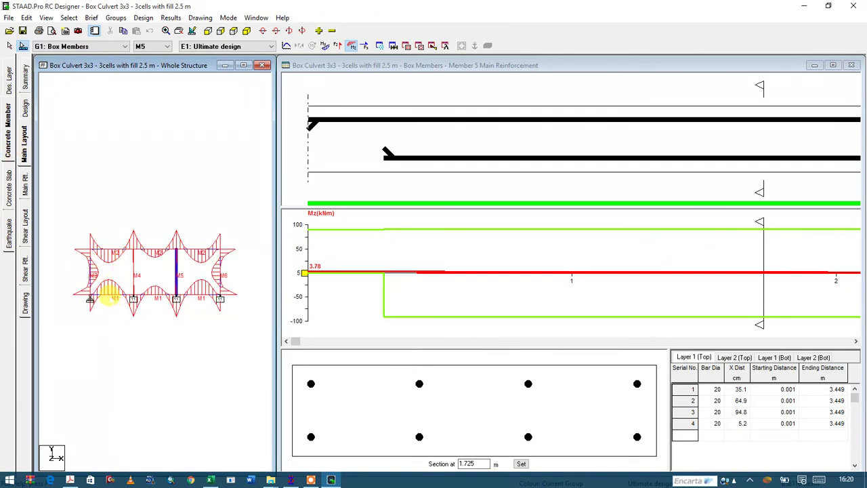
{"action": "left_click", "coordinate": [112, 296]}
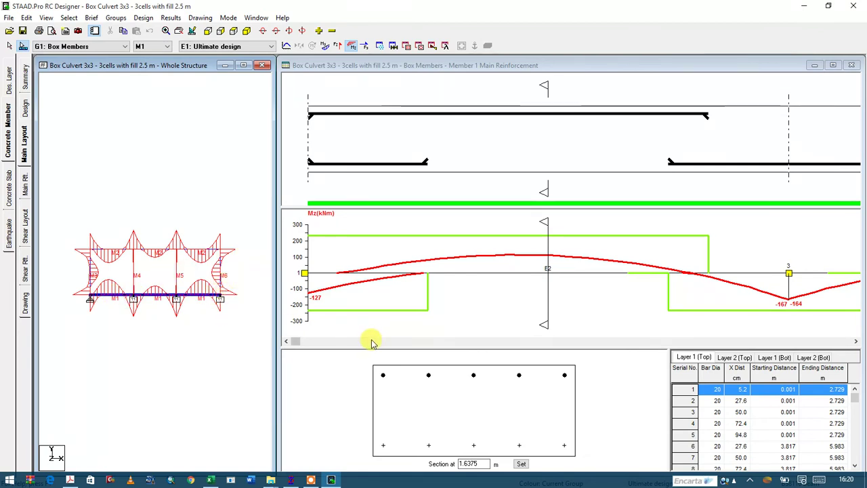
{"action": "mouse_move", "coordinate": [542, 323]}
{"action": "left_mouse_down"}
{"action": "mouse_move", "coordinate": [359, 304]}
{"action": "mouse_move", "coordinate": [367, 311]}
{"action": "left_mouse_up"}
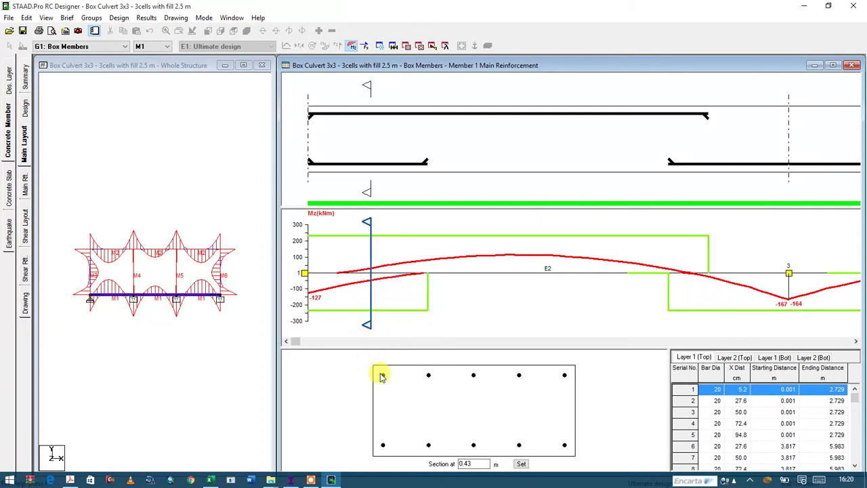
{"action": "mouse_move", "coordinate": [382, 377]}
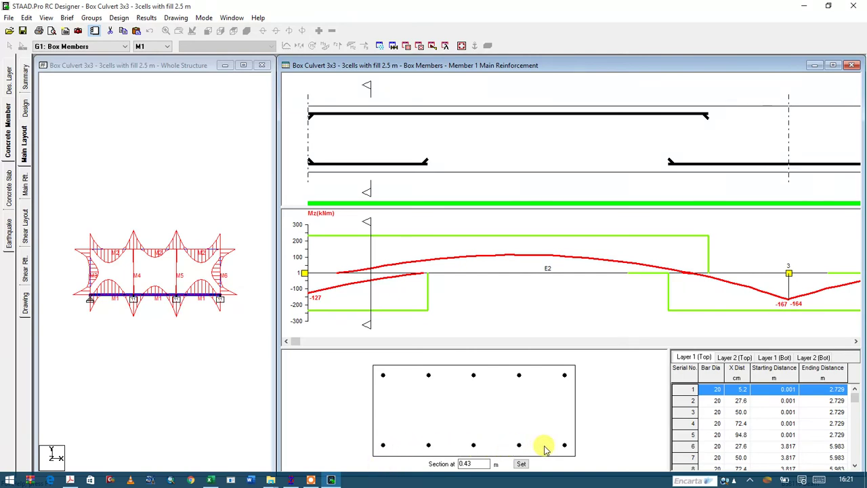
{"action": "left_click_drag", "start_coordinate": [301, 343], "coordinate": [394, 340]}
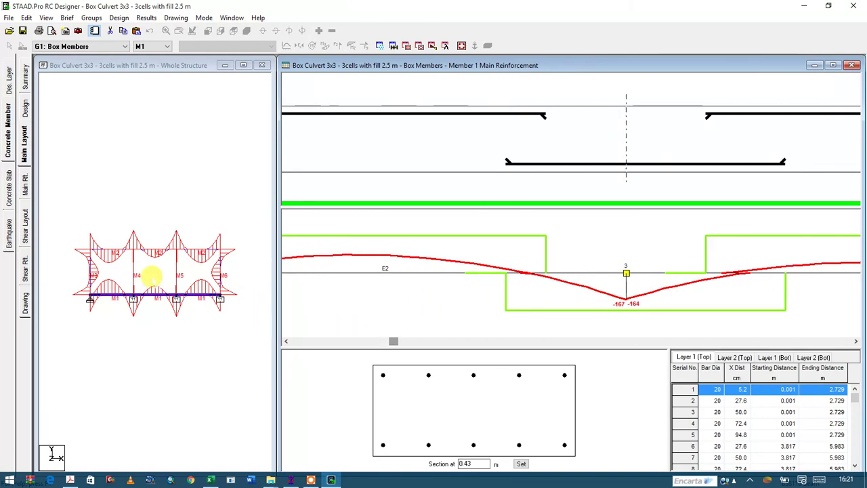
Show the main reinforcement layout of M2 and move the section cut to 0.52 m to inspect its bars
{"action": "left_click", "coordinate": [155, 249]}
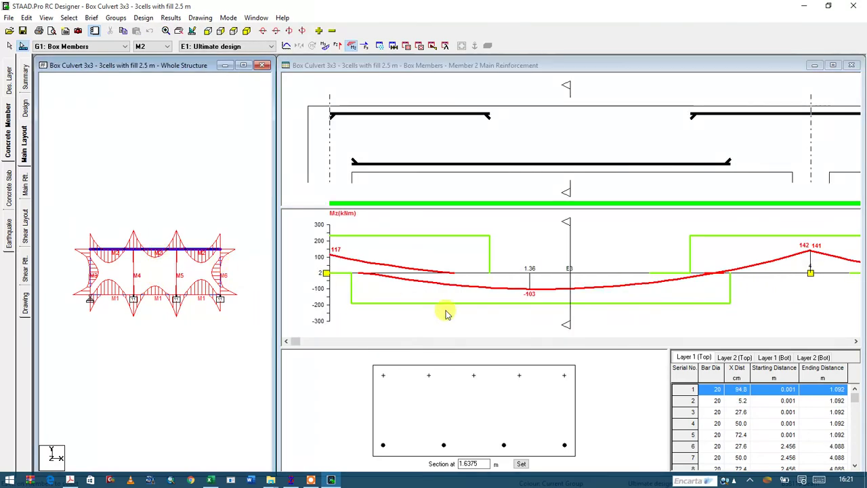
{"action": "left_click_drag", "start_coordinate": [566, 318], "coordinate": [401, 271]}
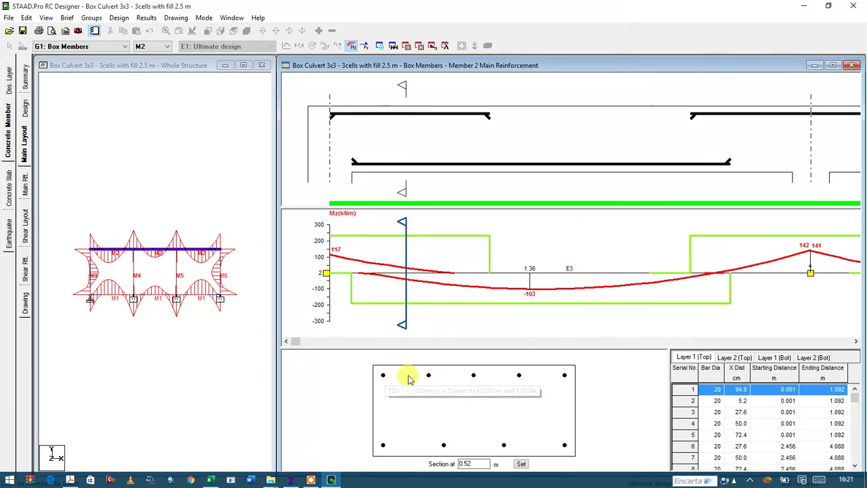
{"action": "mouse_move", "coordinate": [476, 382]}
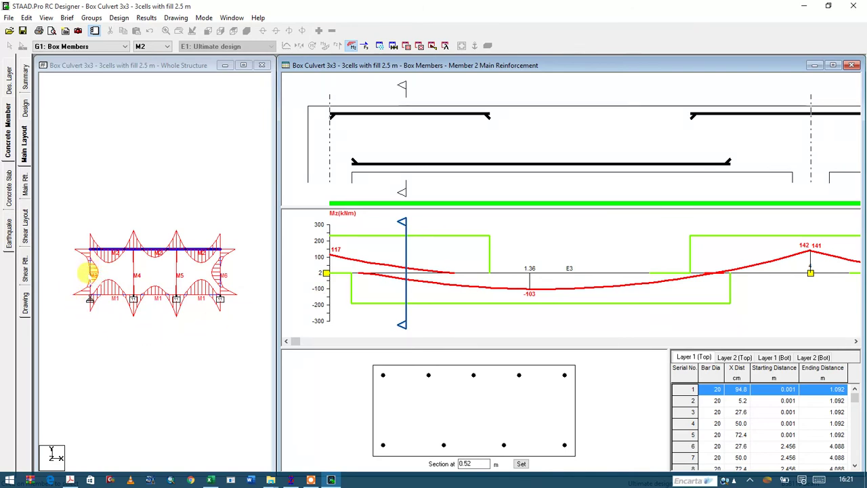
Inspect M3's main reinforcement layout along its length and the bars in its cross-section
{"action": "left_click", "coordinate": [90, 269]}
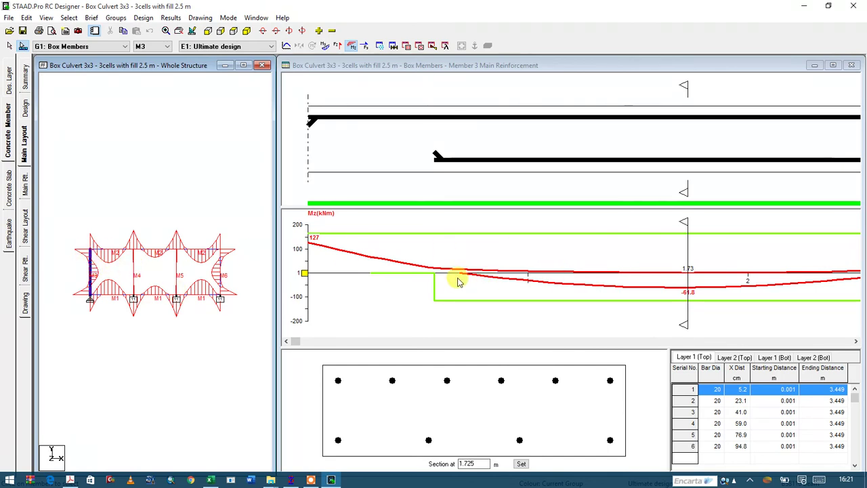
{"action": "left_click_drag", "start_coordinate": [298, 340], "coordinate": [567, 332]}
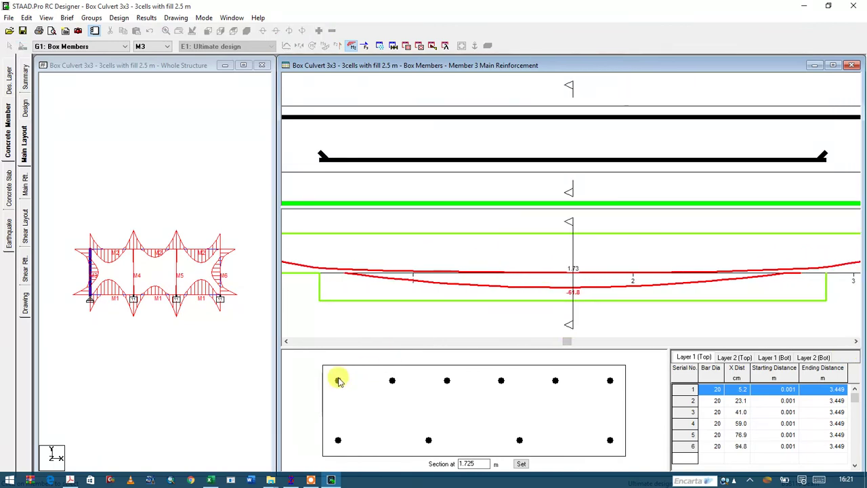
{"action": "mouse_move", "coordinate": [353, 384]}
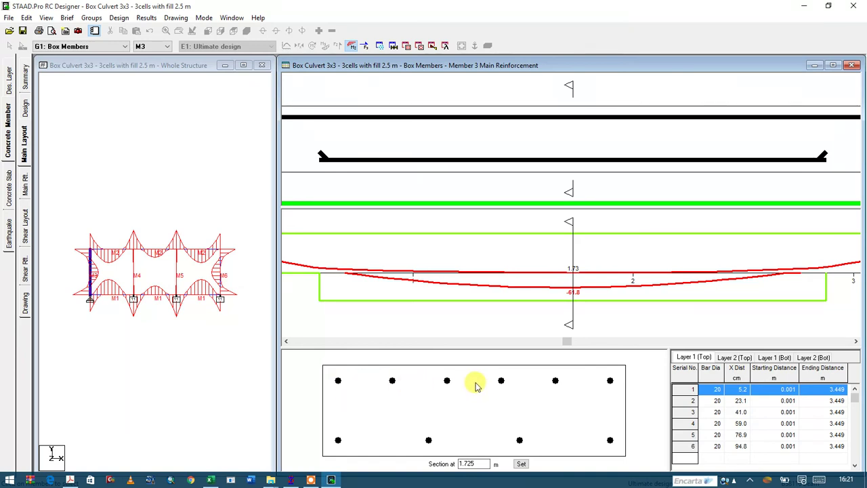
{"action": "left_click", "coordinate": [579, 387]}
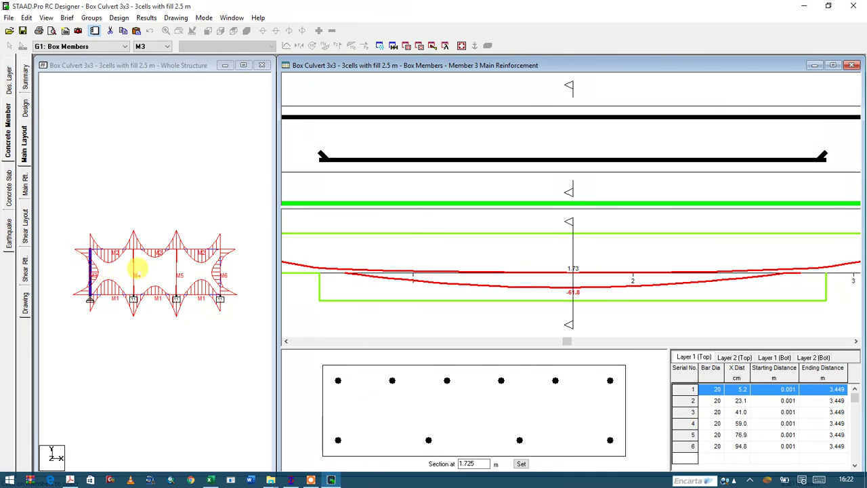
Review the main reinforcement layouts of walls M4, M5 and M6 in turn
{"action": "left_click", "coordinate": [134, 271]}
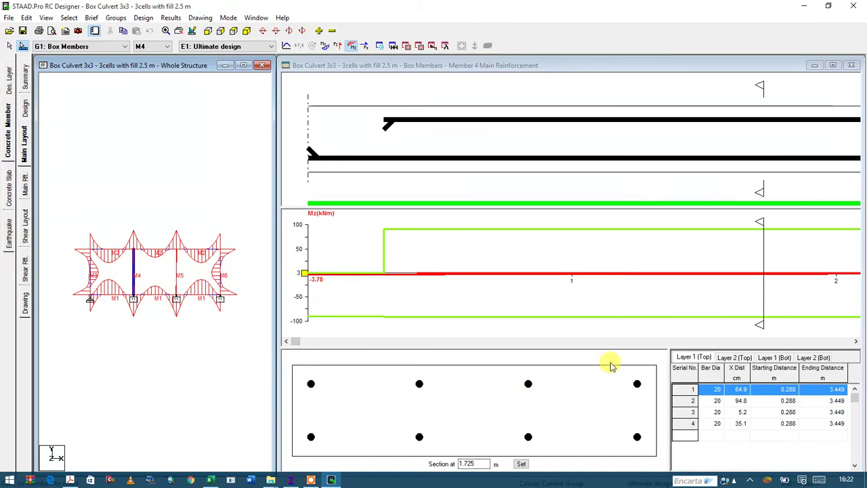
{"action": "left_click", "coordinate": [175, 272]}
{"action": "left_click", "coordinate": [219, 271]}
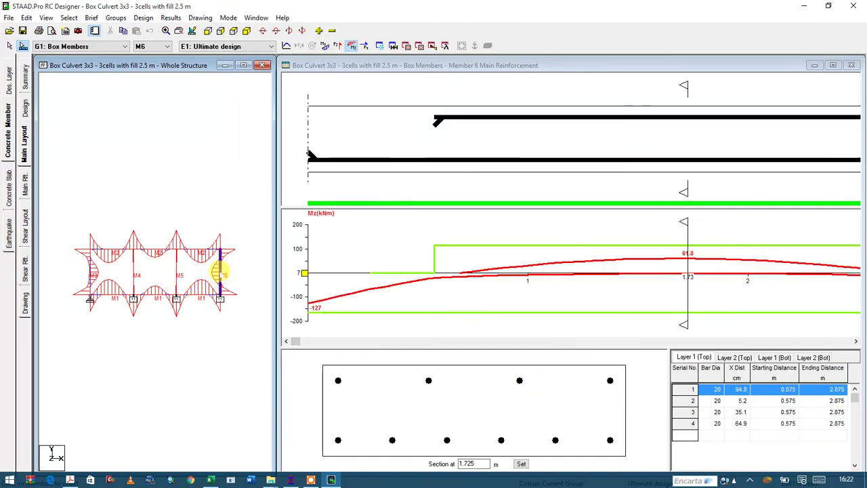
Open the main reinforcement tables and examine the hogging steel areas and bars listed for M6
{"action": "left_click", "coordinate": [27, 186]}
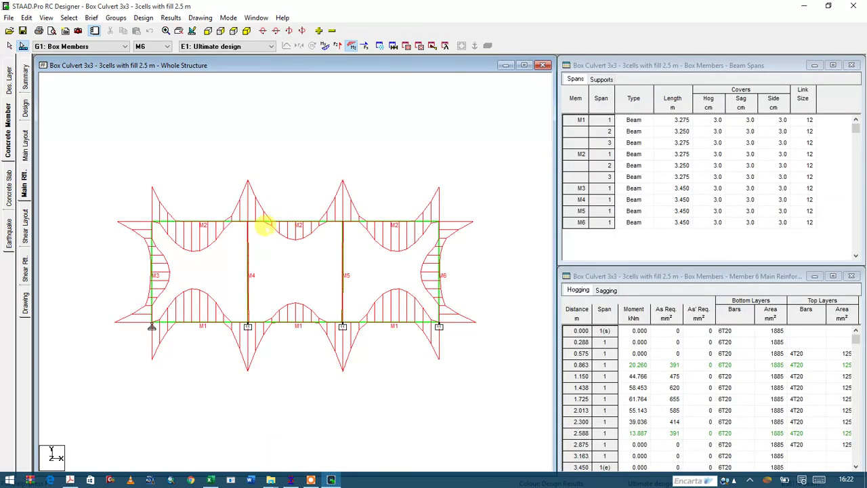
{"action": "scroll", "coordinate": [750, 170], "scroll_direction": "down", "scroll_amount": 3}
{"action": "scroll", "coordinate": [751, 372], "scroll_direction": "down", "scroll_amount": 2}
{"action": "scroll", "coordinate": [777, 380], "scroll_direction": "up", "scroll_amount": 2}
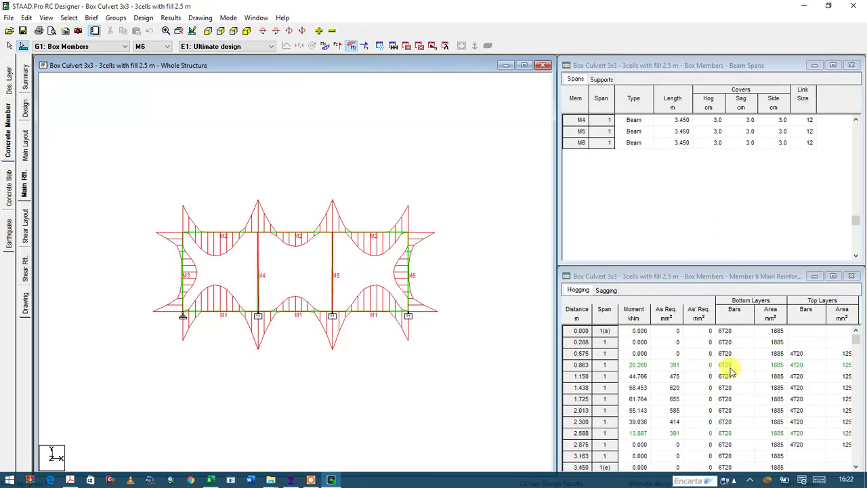
{"action": "scroll", "coordinate": [716, 369], "scroll_direction": "down", "scroll_amount": 3}
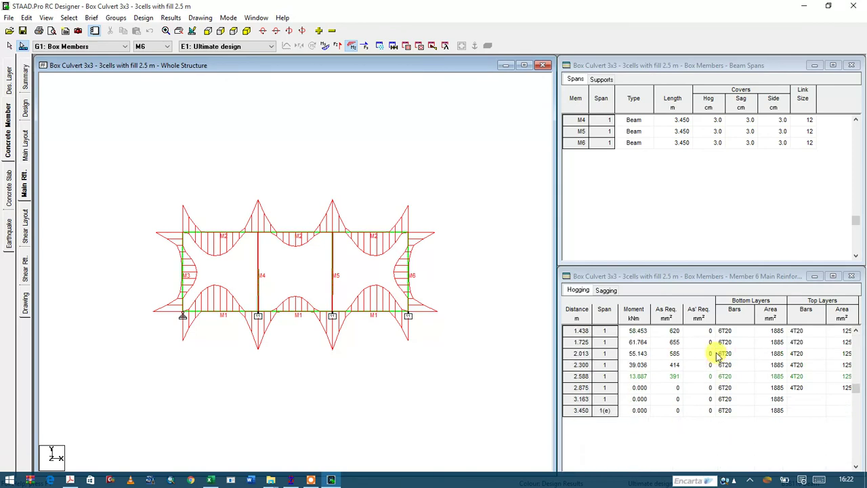
{"action": "scroll", "coordinate": [691, 352], "scroll_direction": "up", "scroll_amount": 3}
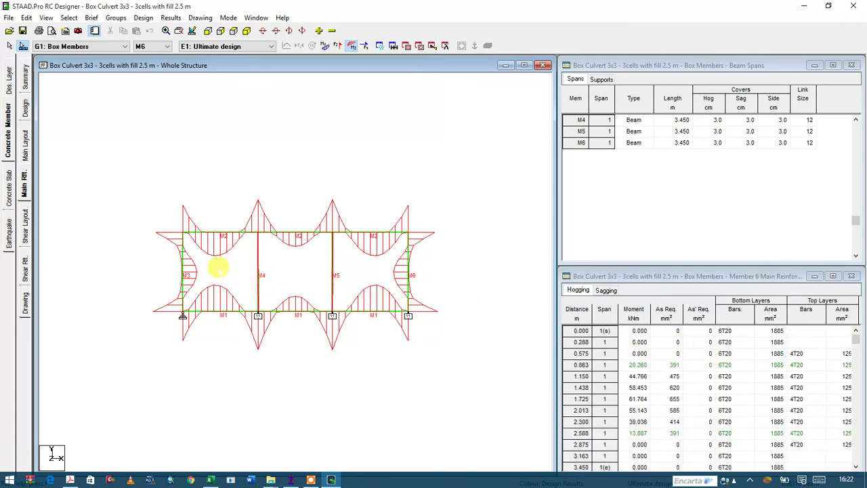
Examine the hogging reinforcement tables for M3 and M1, including M1's second span
{"action": "left_click", "coordinate": [185, 274]}
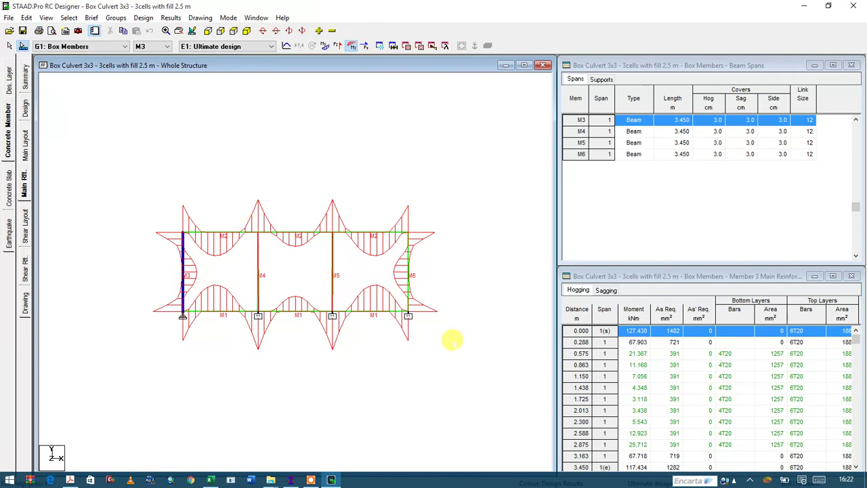
{"action": "left_click", "coordinate": [241, 313]}
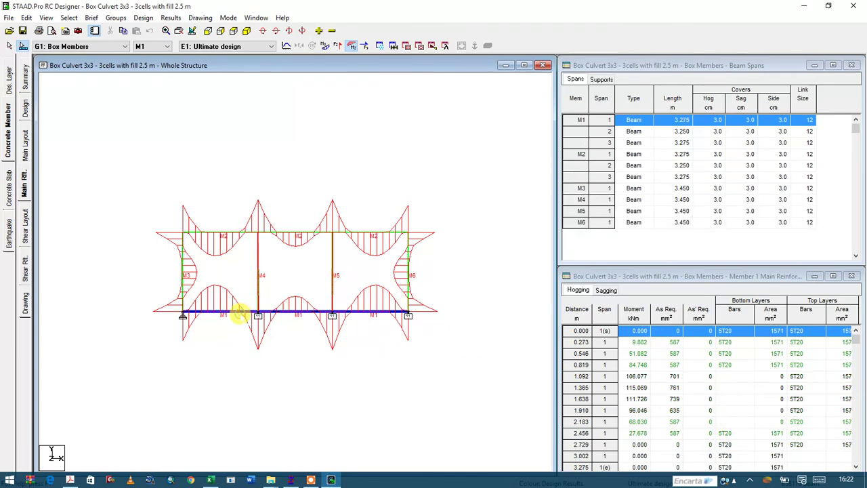
{"action": "scroll", "coordinate": [785, 399], "scroll_direction": "down", "scroll_amount": 4}
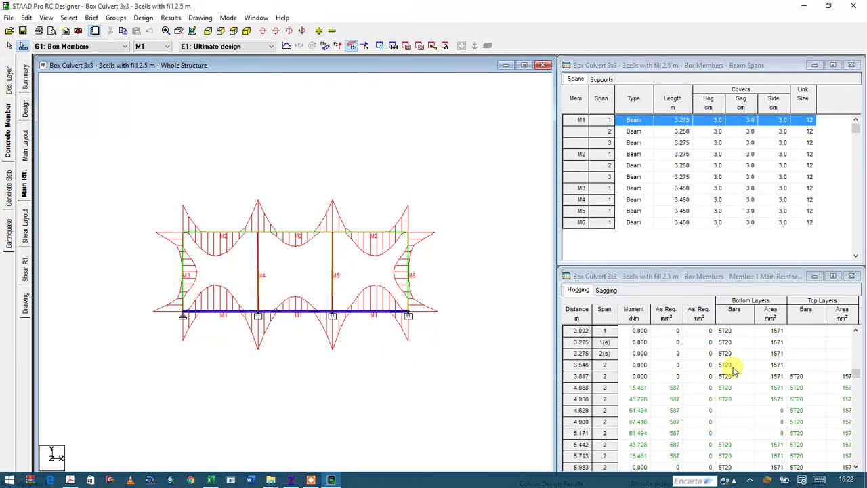
{"action": "scroll", "coordinate": [633, 379], "scroll_direction": "down", "scroll_amount": 1}
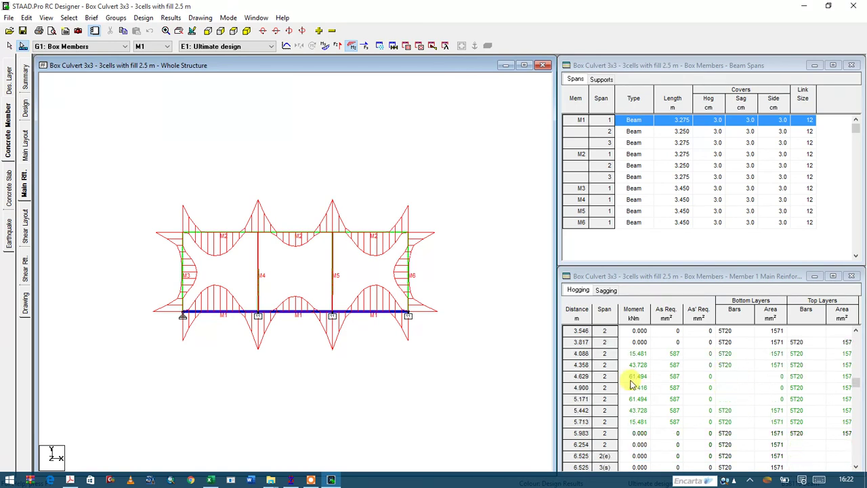
Examine the hogging reinforcement table for M2 through its second span
{"action": "left_click", "coordinate": [366, 233]}
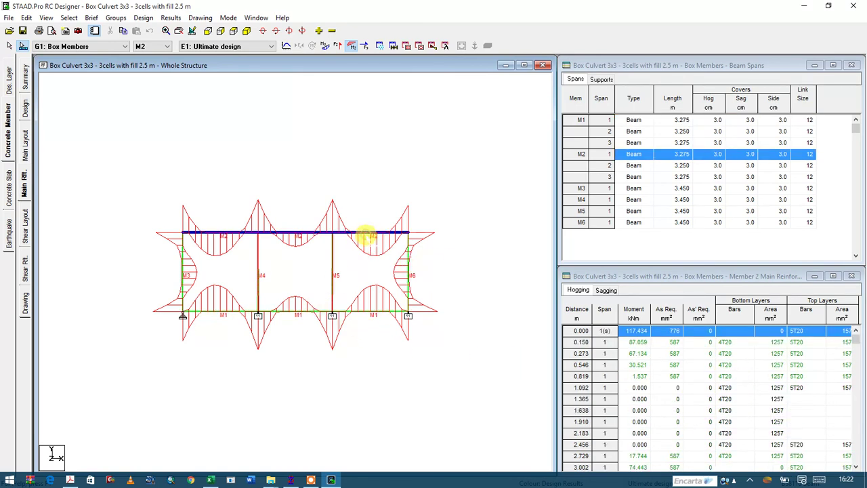
{"action": "scroll", "coordinate": [762, 386], "scroll_direction": "down", "scroll_amount": 5}
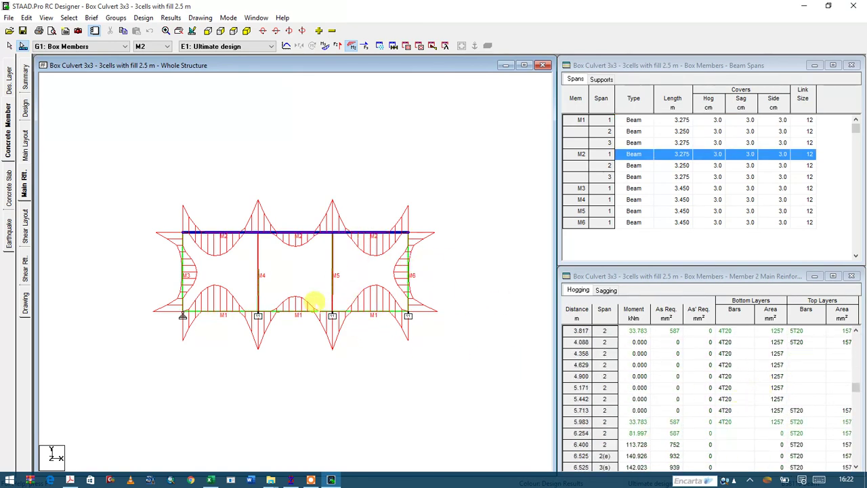
{"action": "left_click", "coordinate": [262, 276]}
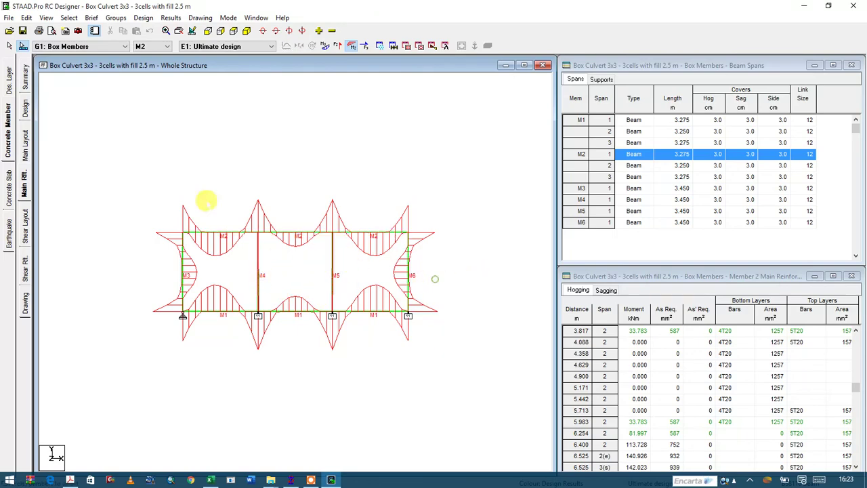
Open the shear reinforcement layout for M2 and review its links and shear forces along the spans and in the whole frame
{"action": "left_click", "coordinate": [26, 225]}
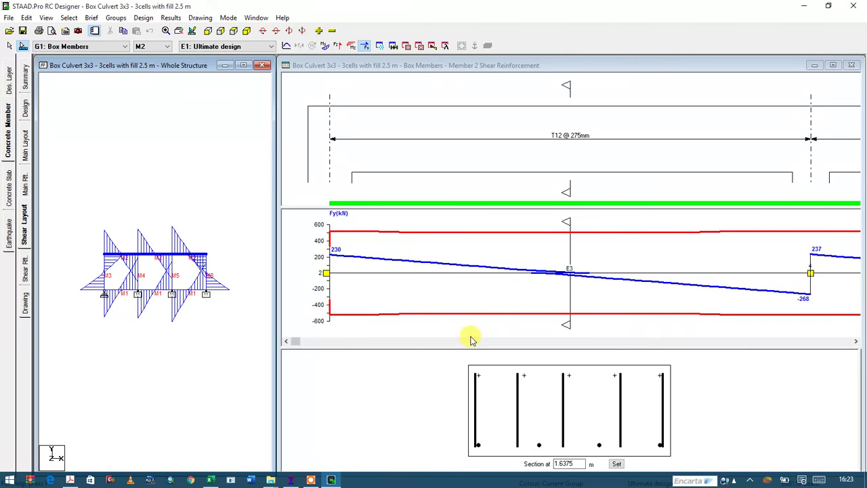
{"action": "left_click_drag", "start_coordinate": [291, 341], "coordinate": [519, 341]}
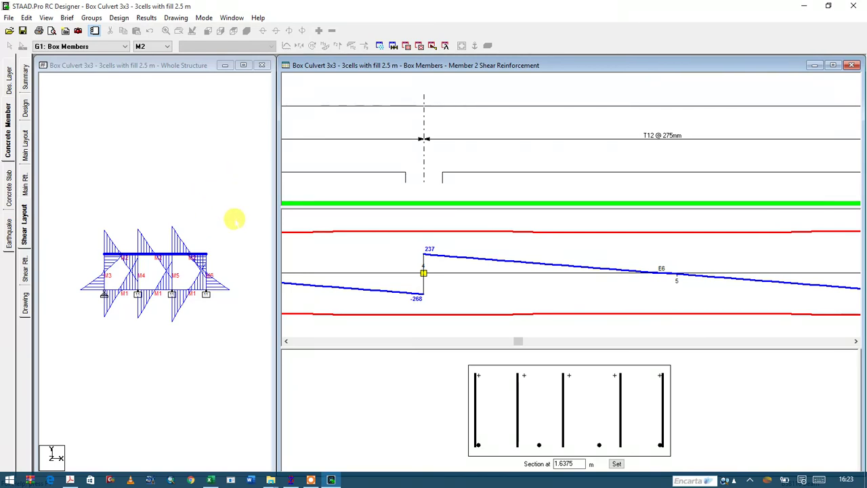
{"action": "left_click", "coordinate": [211, 203]}
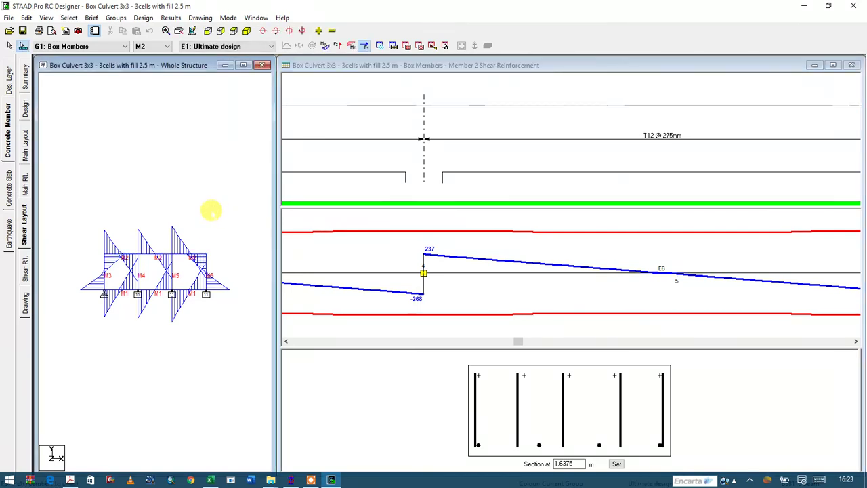
{"action": "scroll", "coordinate": [142, 211], "scroll_direction": "up", "scroll_amount": 4}
{"action": "scroll", "coordinate": [190, 190], "scroll_direction": "down", "scroll_amount": 1}
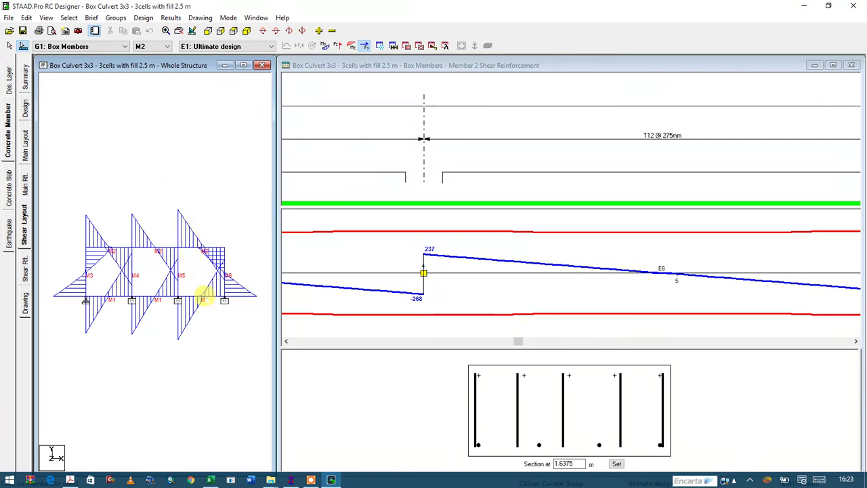
{"action": "left_click", "coordinate": [310, 480]}
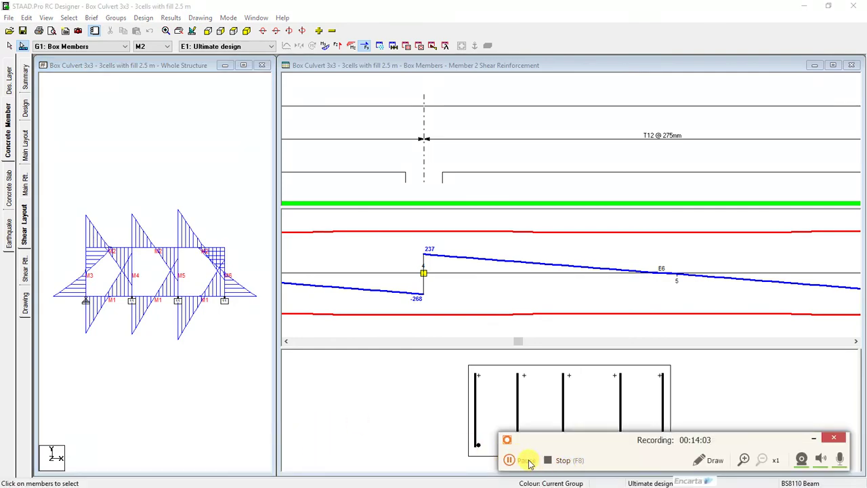